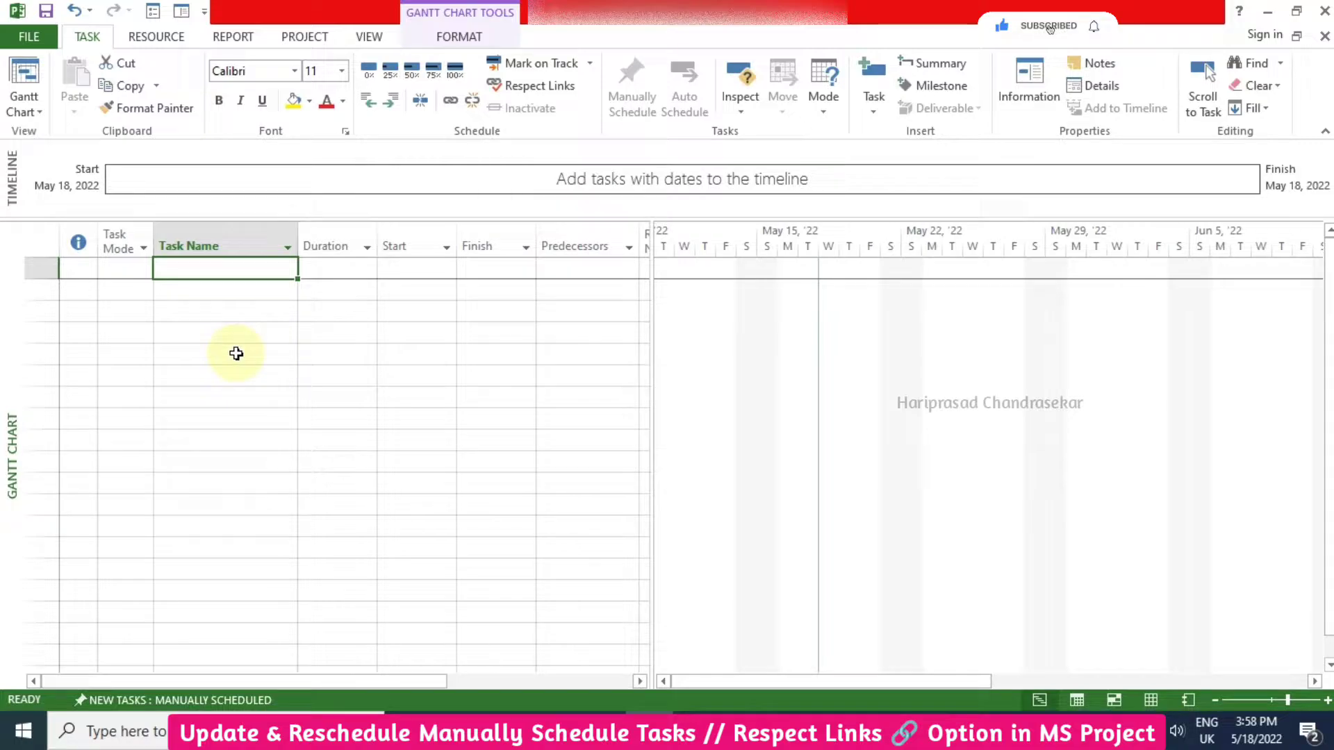
# Step: Add tasks A and B, each with a 5-day duration
pyautogui.write('A')
pyautogui.press('Return')
pyautogui.write('B')
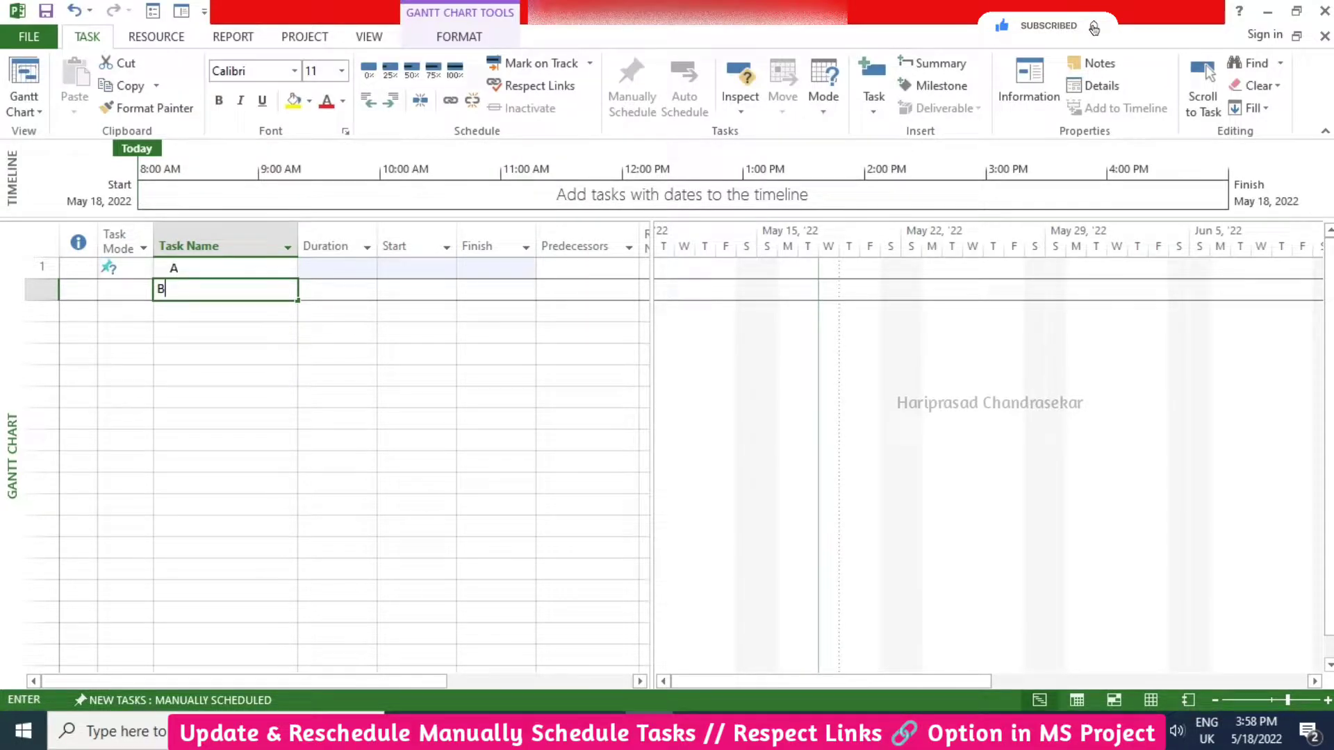
pyautogui.press('Tab')
pyautogui.click(346, 267)
pyautogui.write('5')
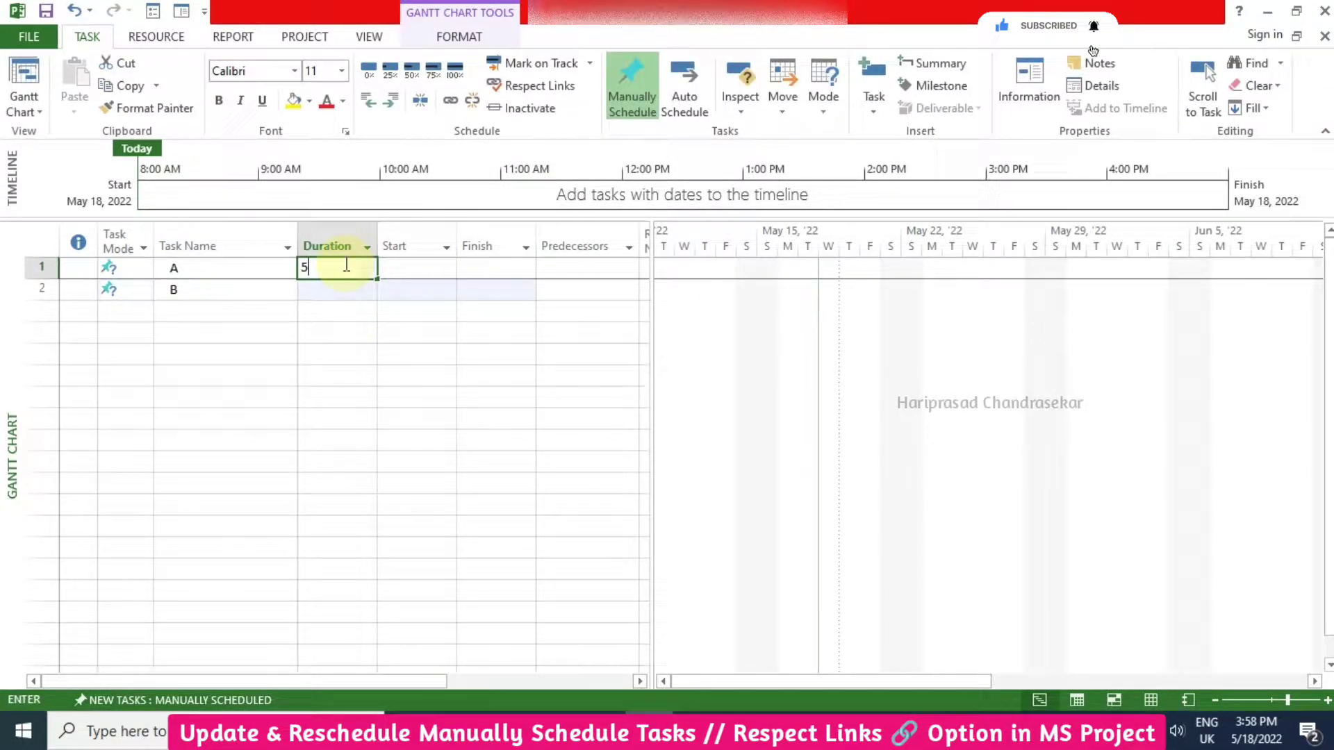
pyautogui.press('Return')
pyautogui.write('5')
pyautogui.press('Tab')
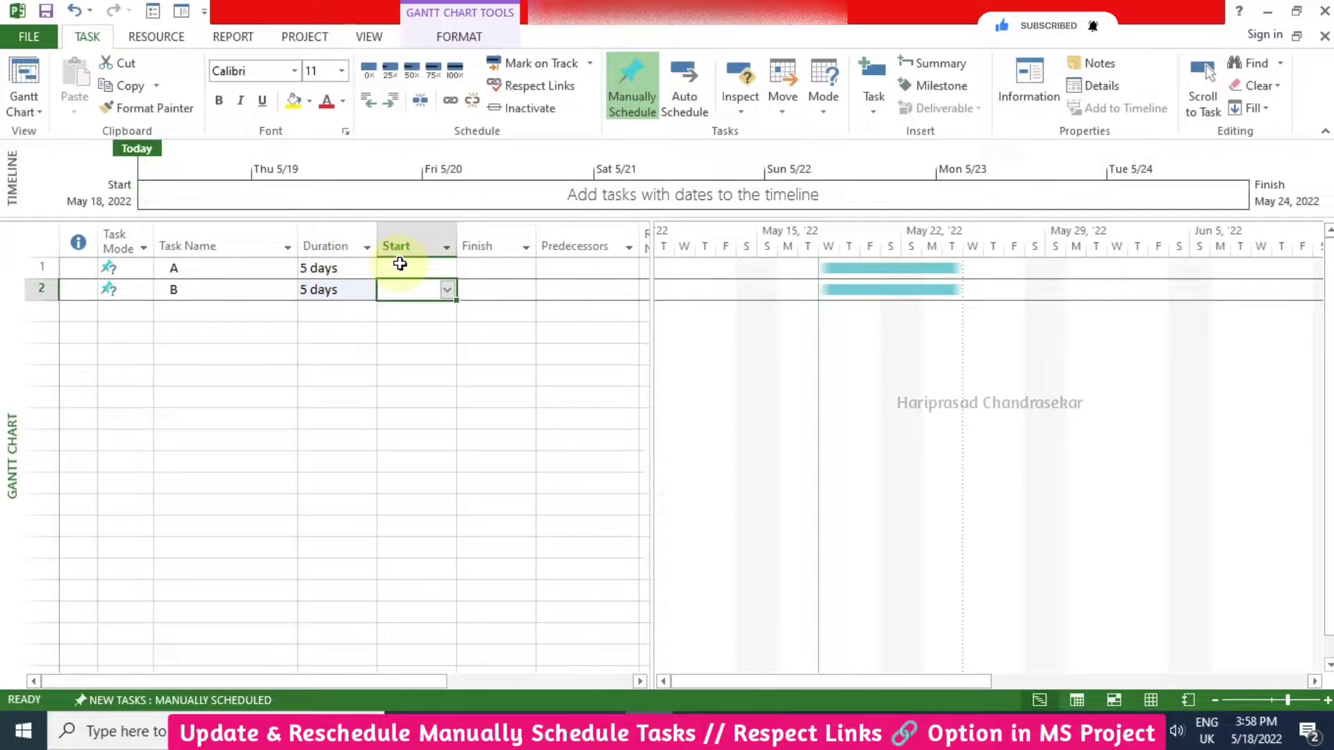
# Step: Set both tasks to start May 1, 2022, so they run May 1–5
pyautogui.click(400, 265)
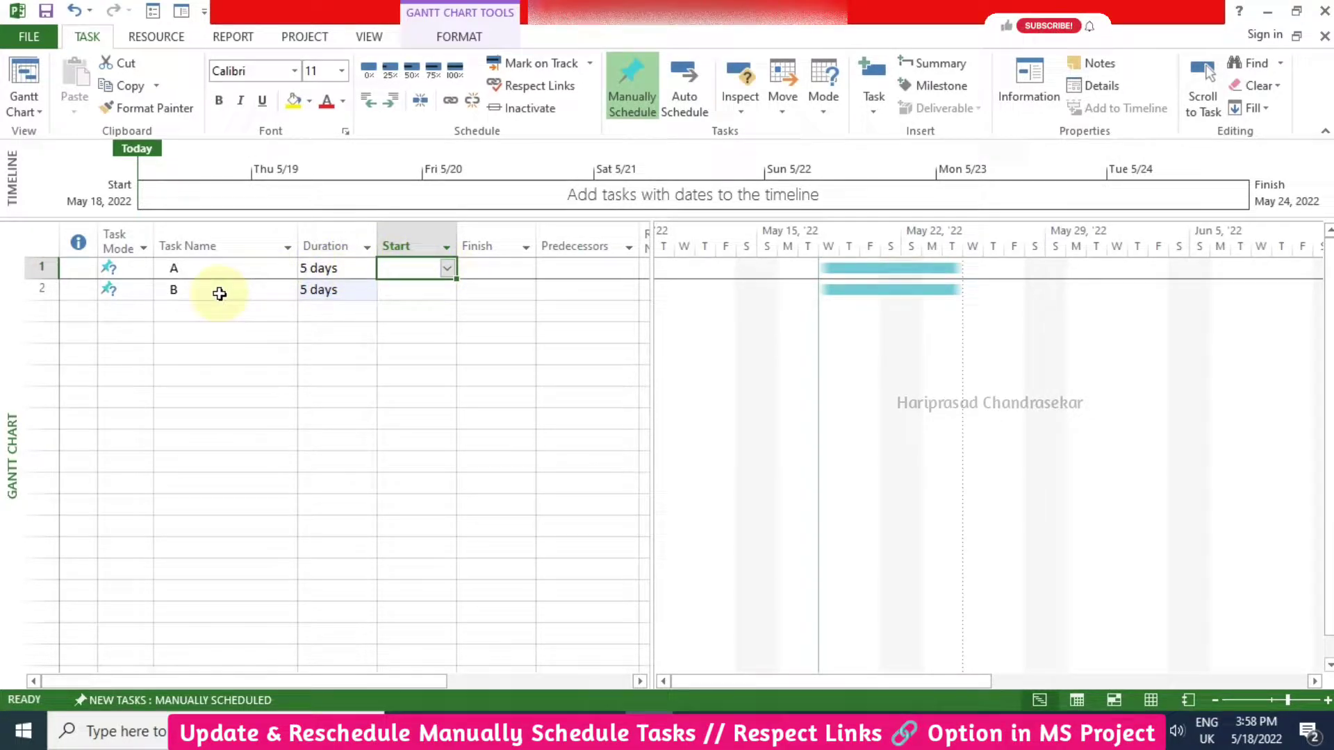
pyautogui.click(448, 270)
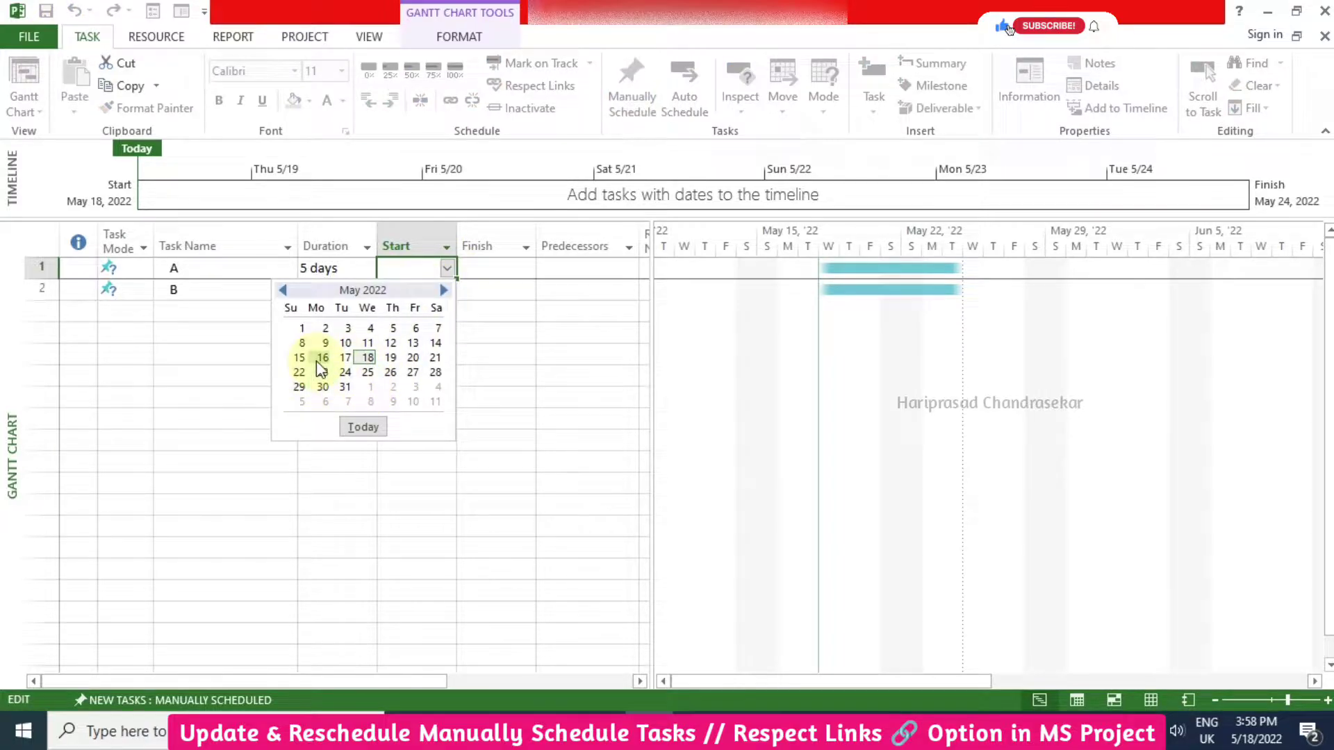
pyautogui.click(302, 326)
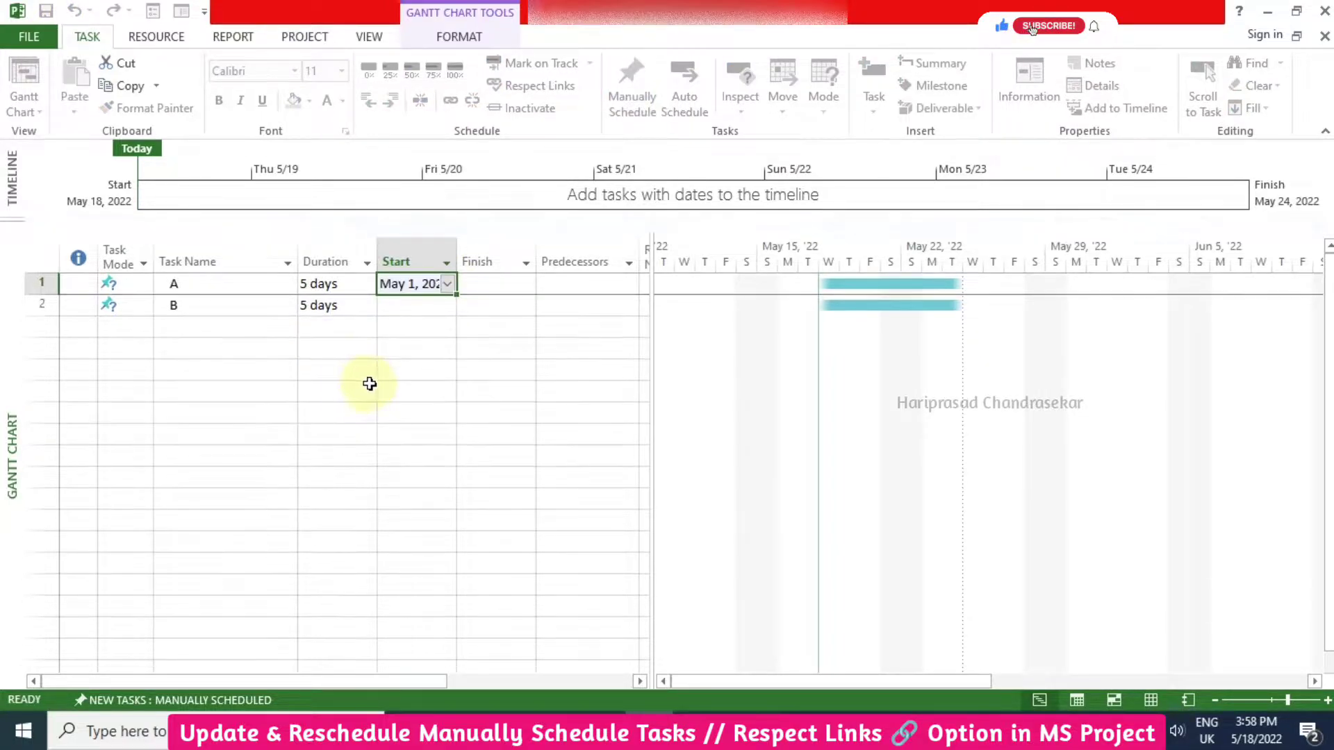
pyautogui.click(442, 307)
pyautogui.click(447, 306)
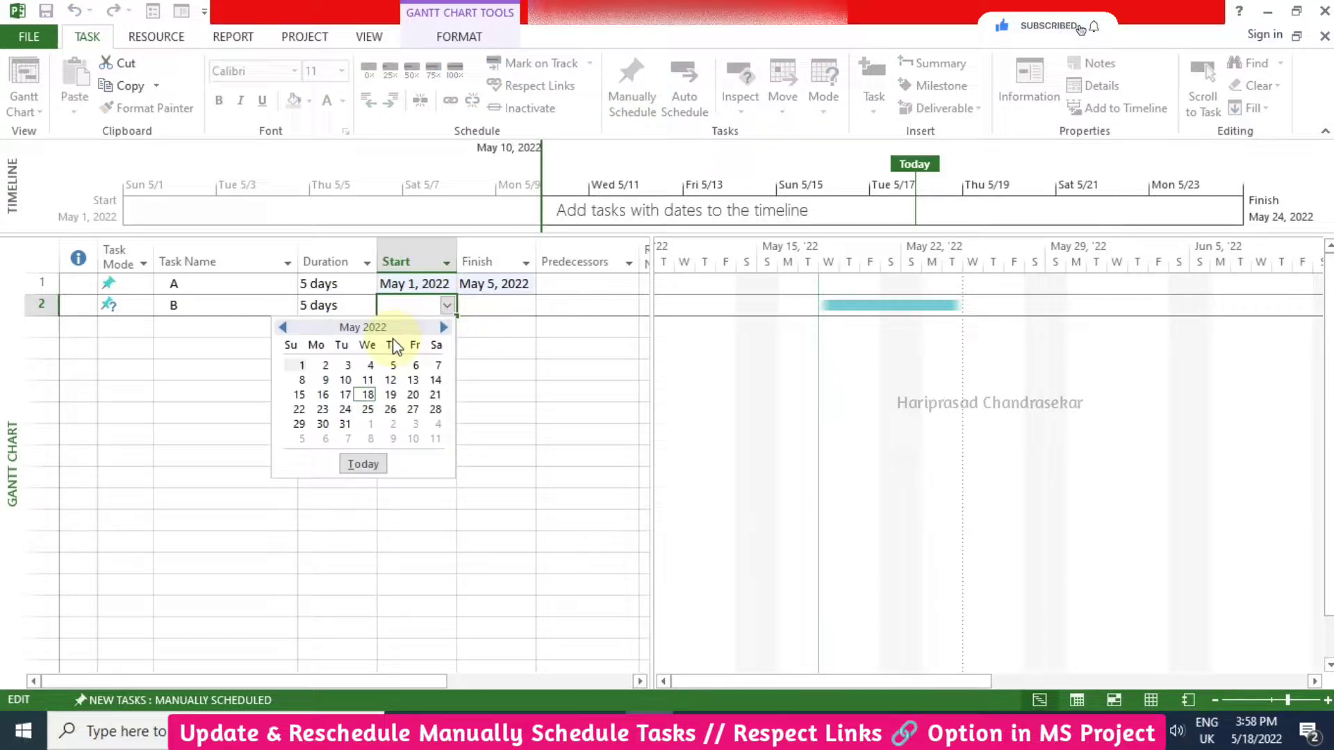
pyautogui.click(301, 365)
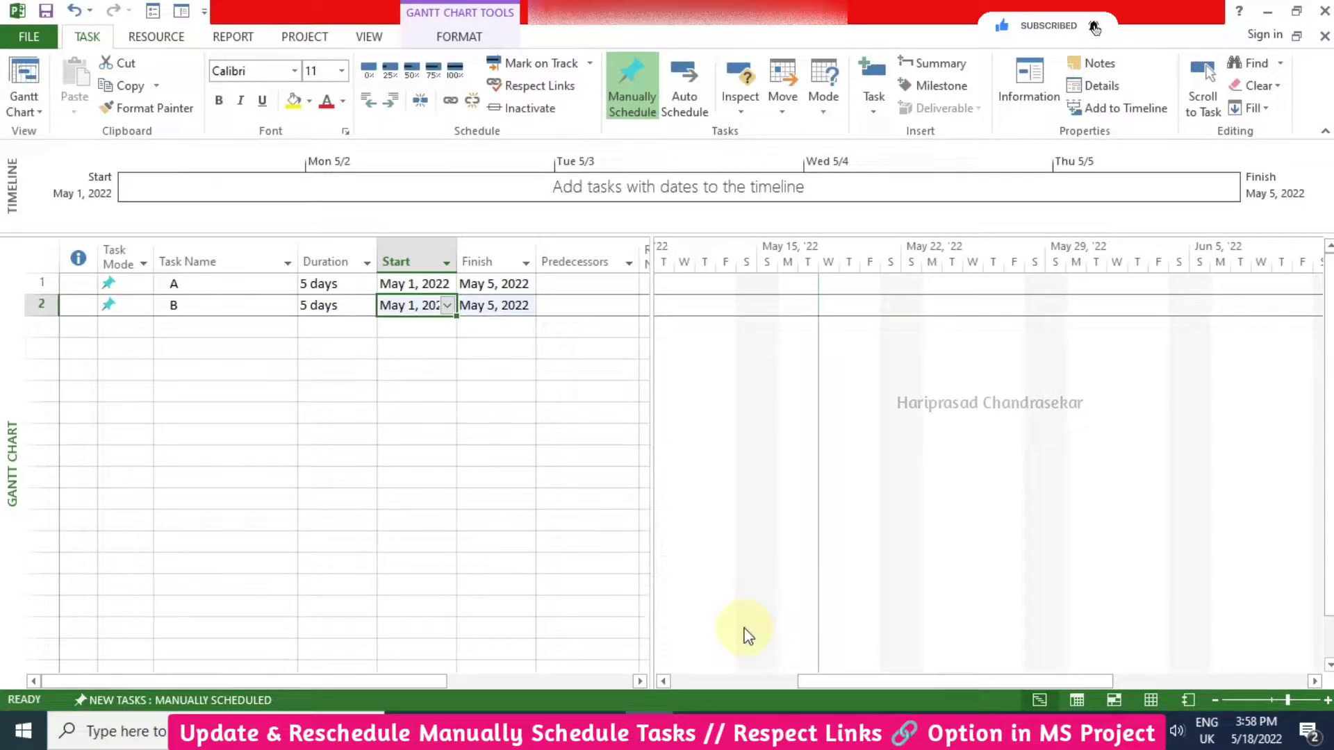
pyautogui.moveTo(815, 687); pyautogui.dragTo(665, 673)
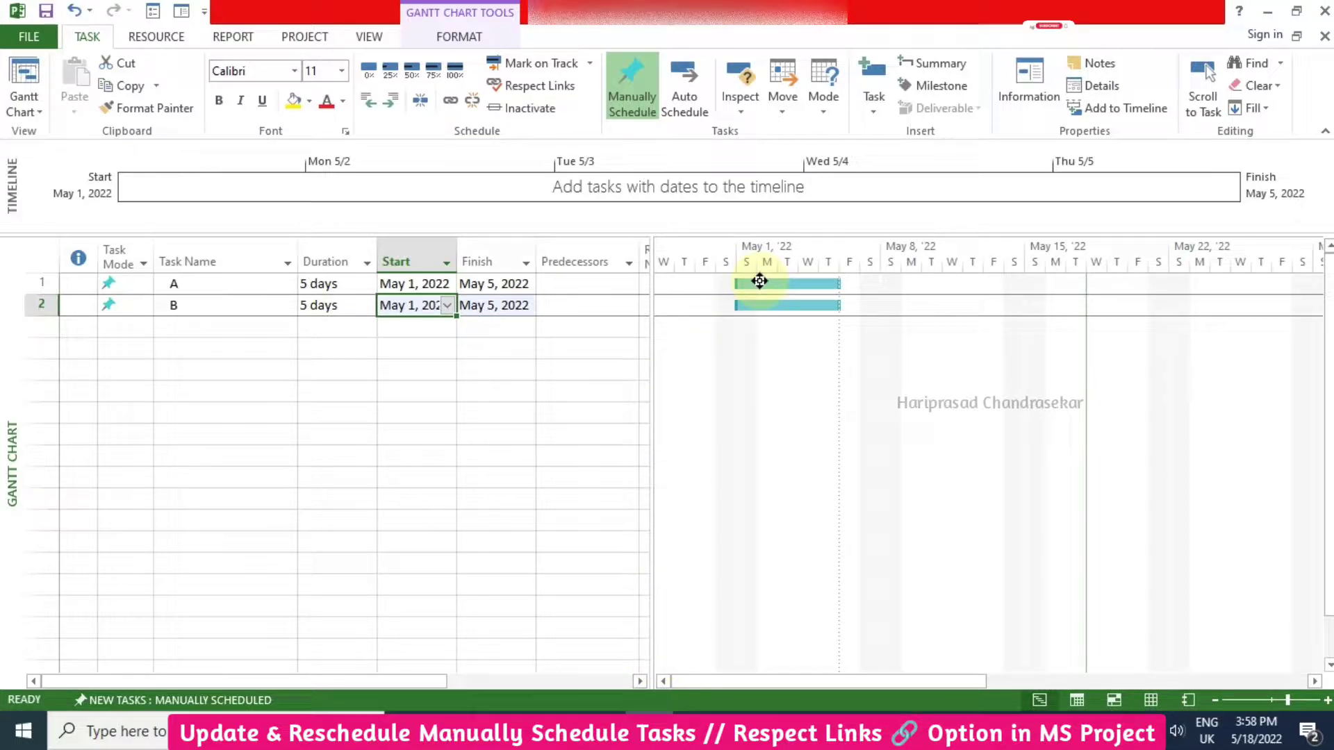
# Step: Make task 1 (A) task B's predecessor, moving B to May 6–12, 2022
pyautogui.click(568, 304)
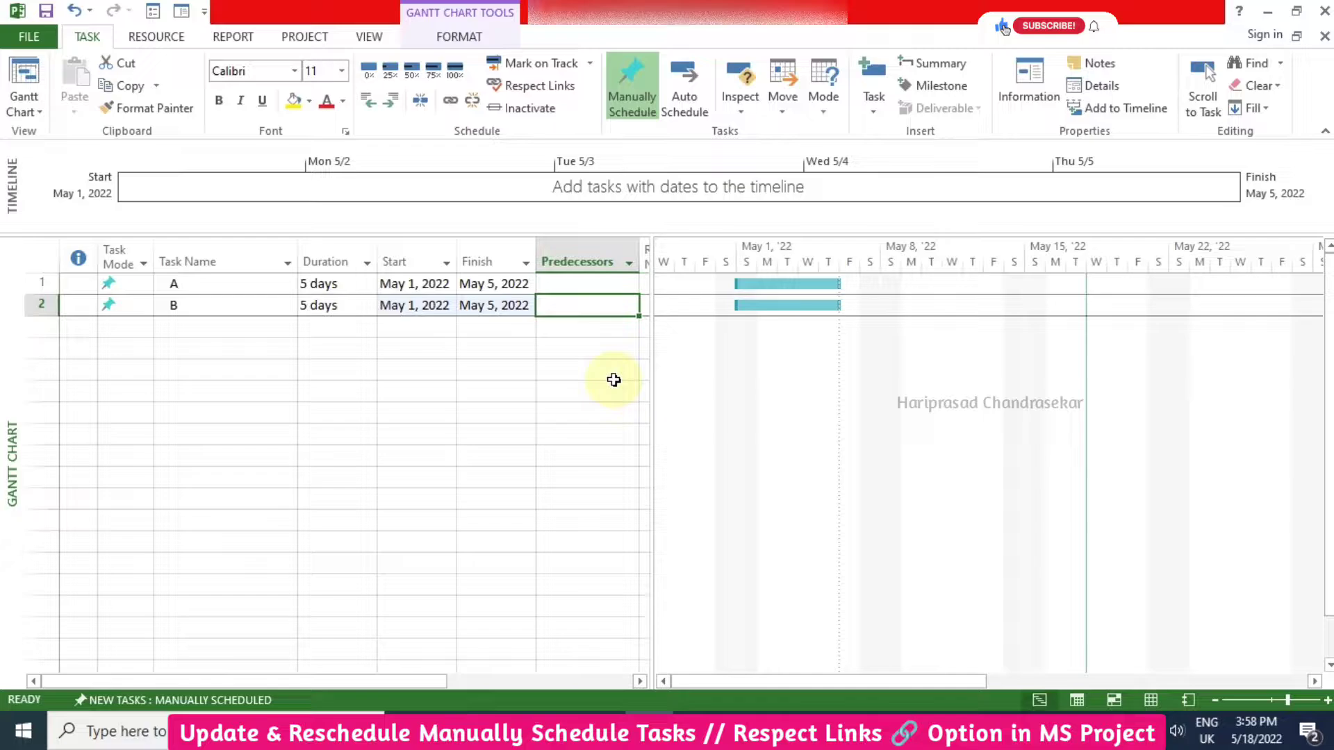
pyautogui.write('1')
pyautogui.press('Return')
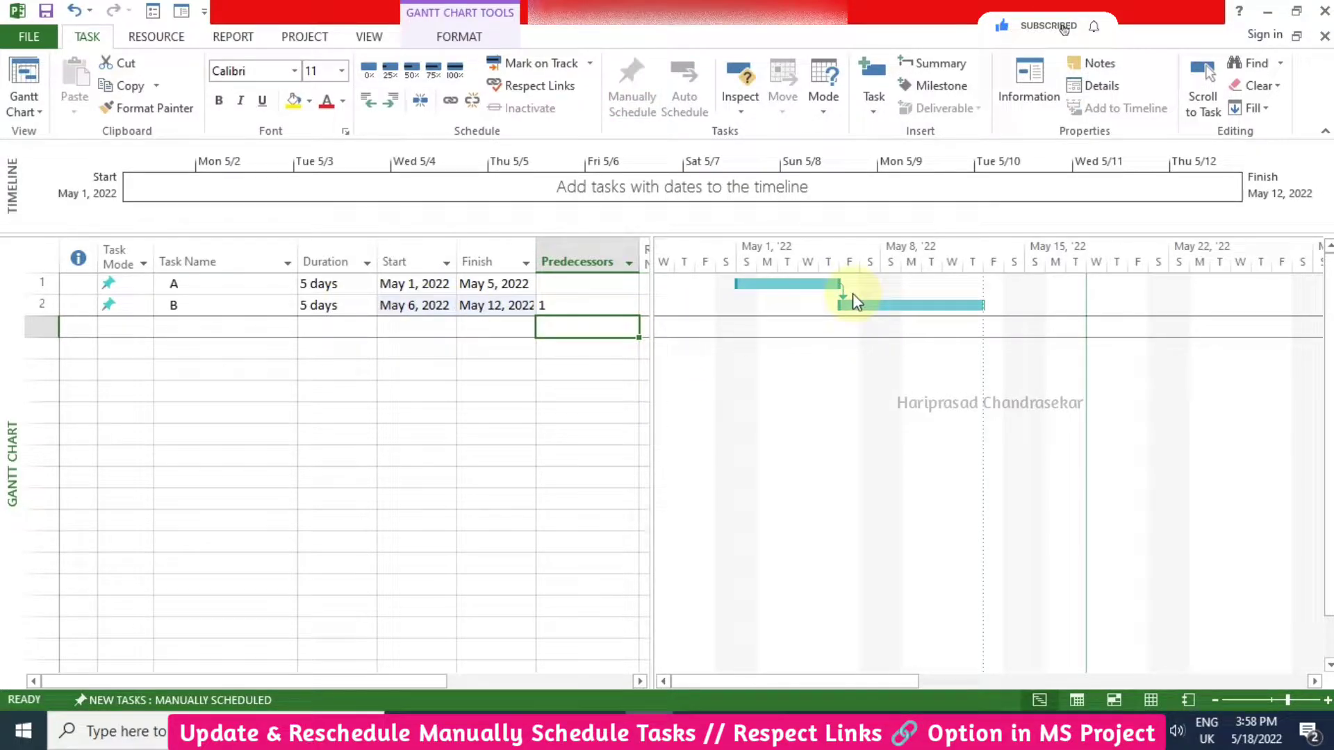
pyautogui.click(390, 309)
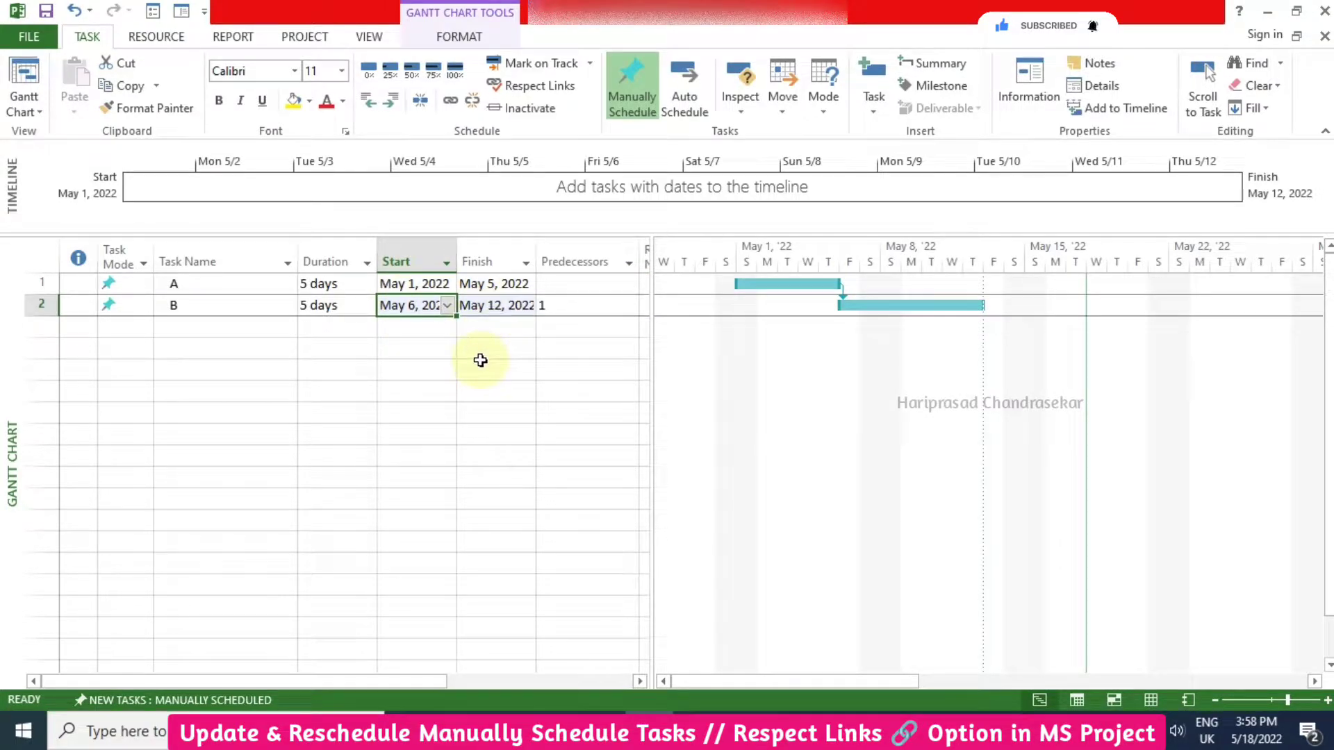
pyautogui.click(502, 306)
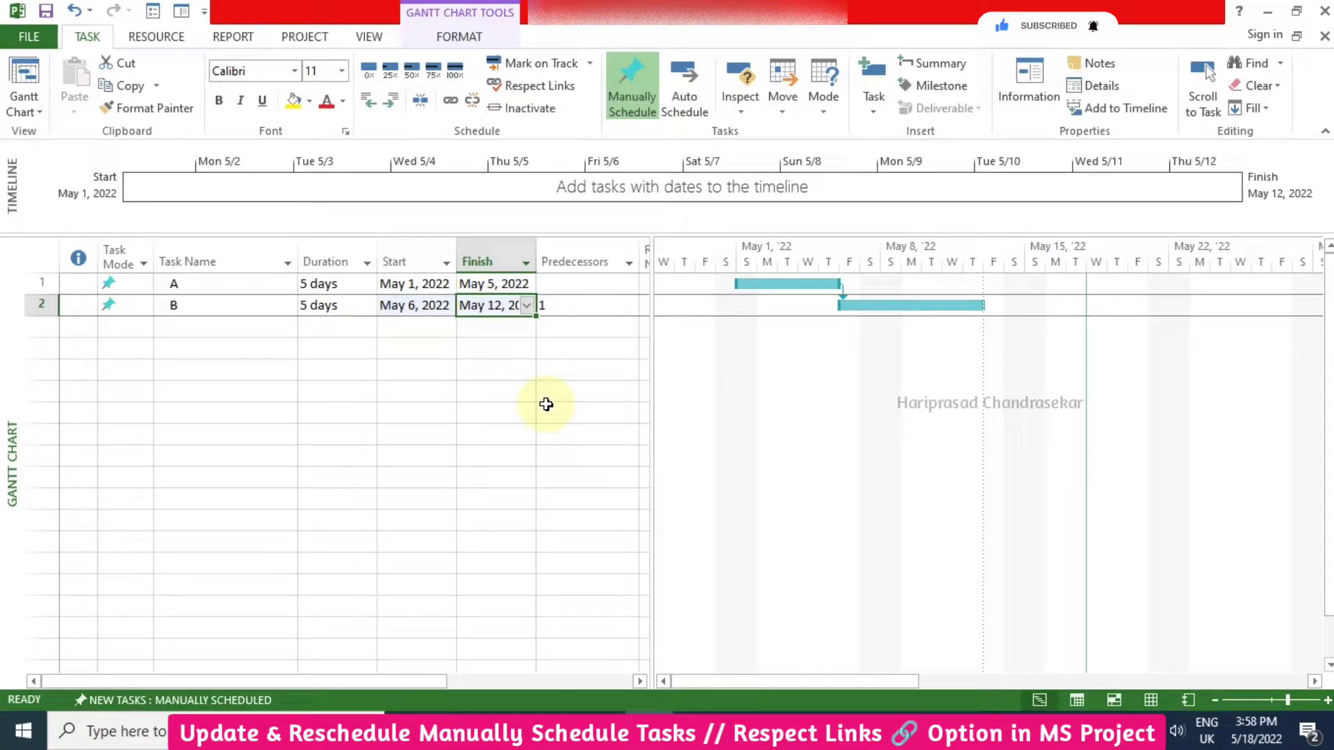
# Step: Give the A-to-B link a -2 day lag (1FS-2 days), so B runs May 4–10
pyautogui.doubleClick(845, 288)
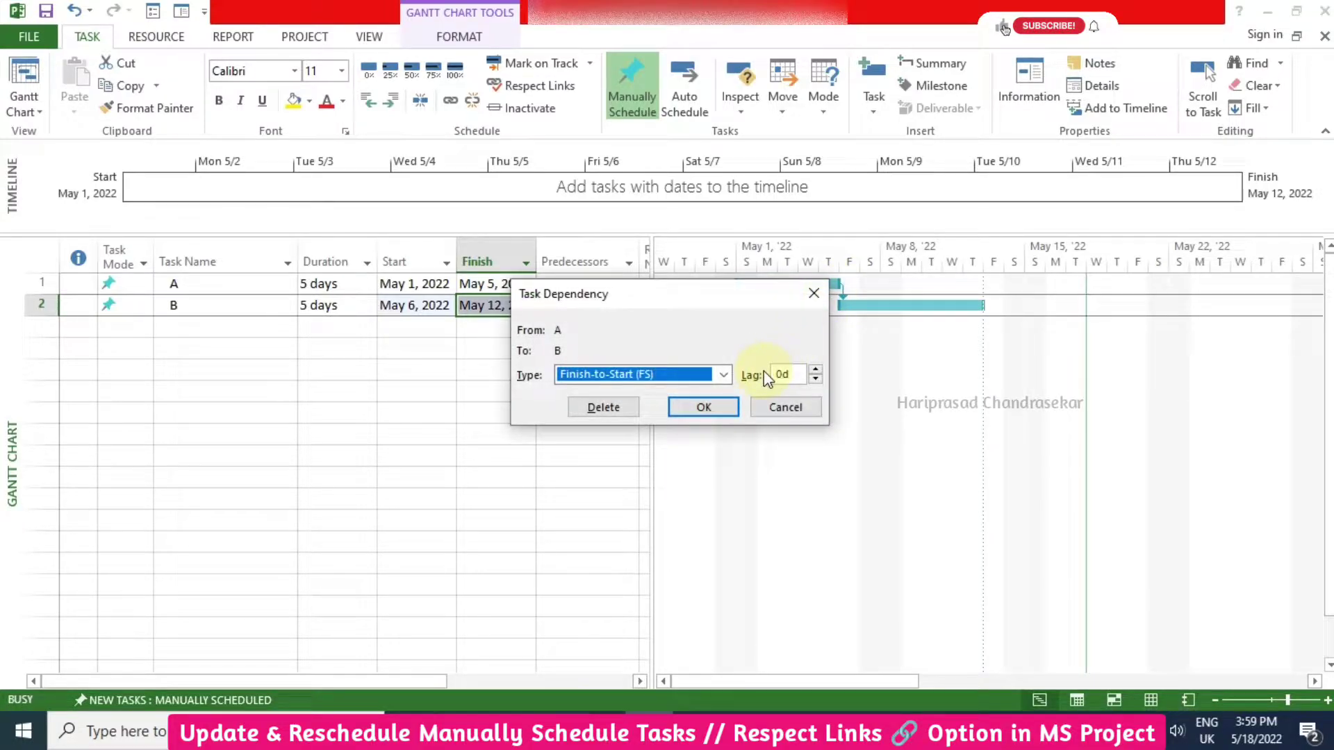
pyautogui.press('Tab')
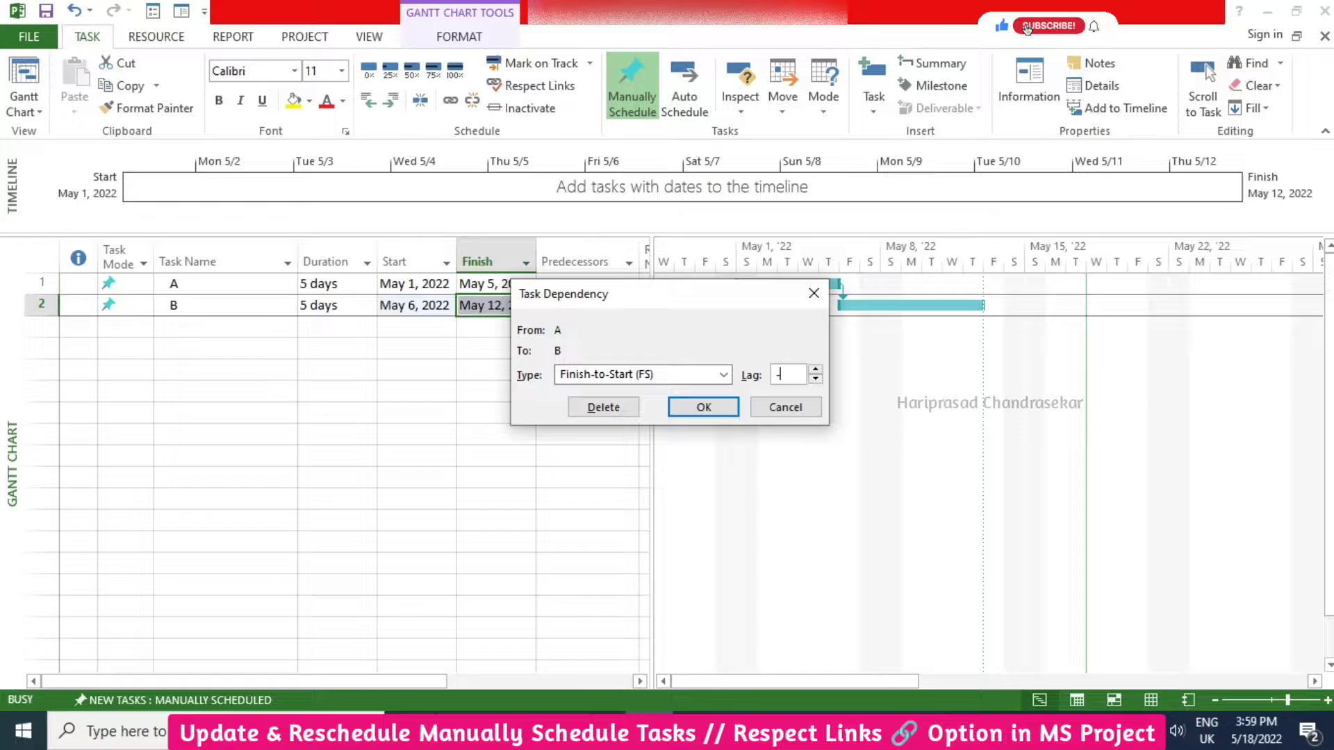
pyautogui.write('-2')
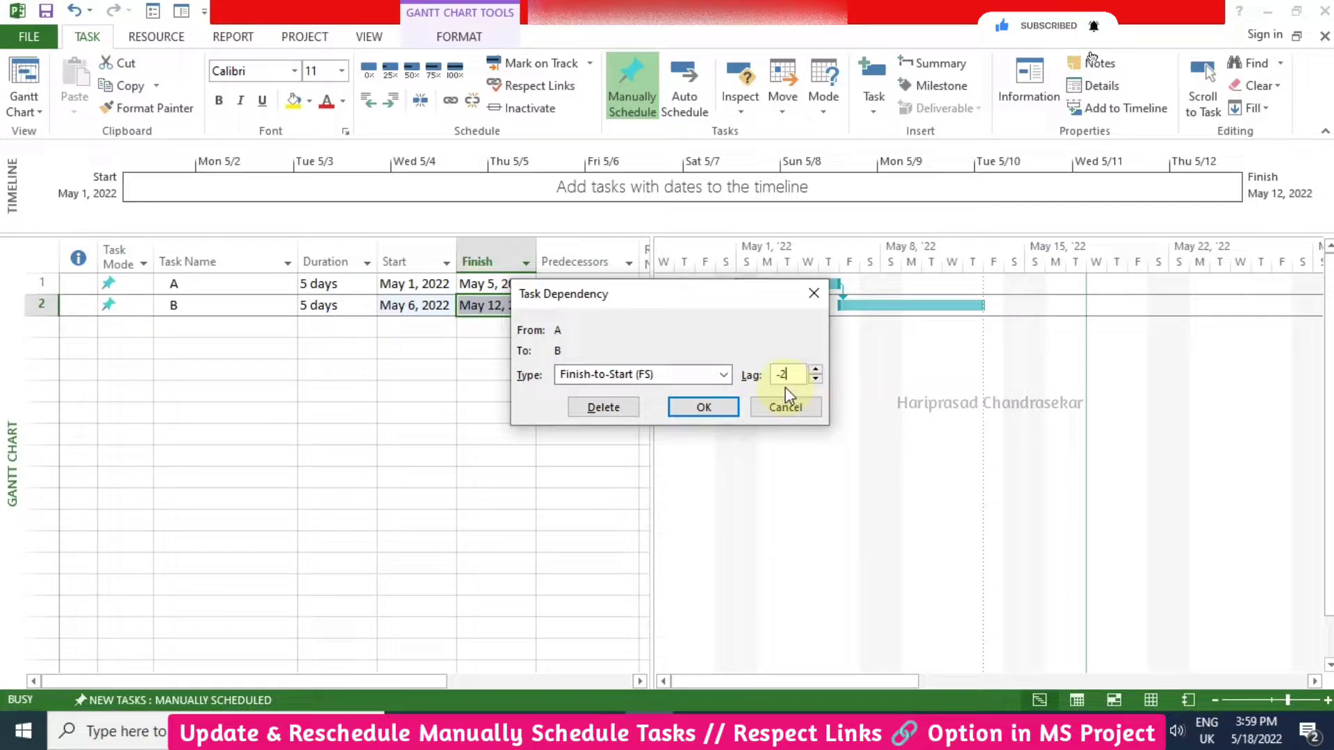
pyautogui.click(719, 408)
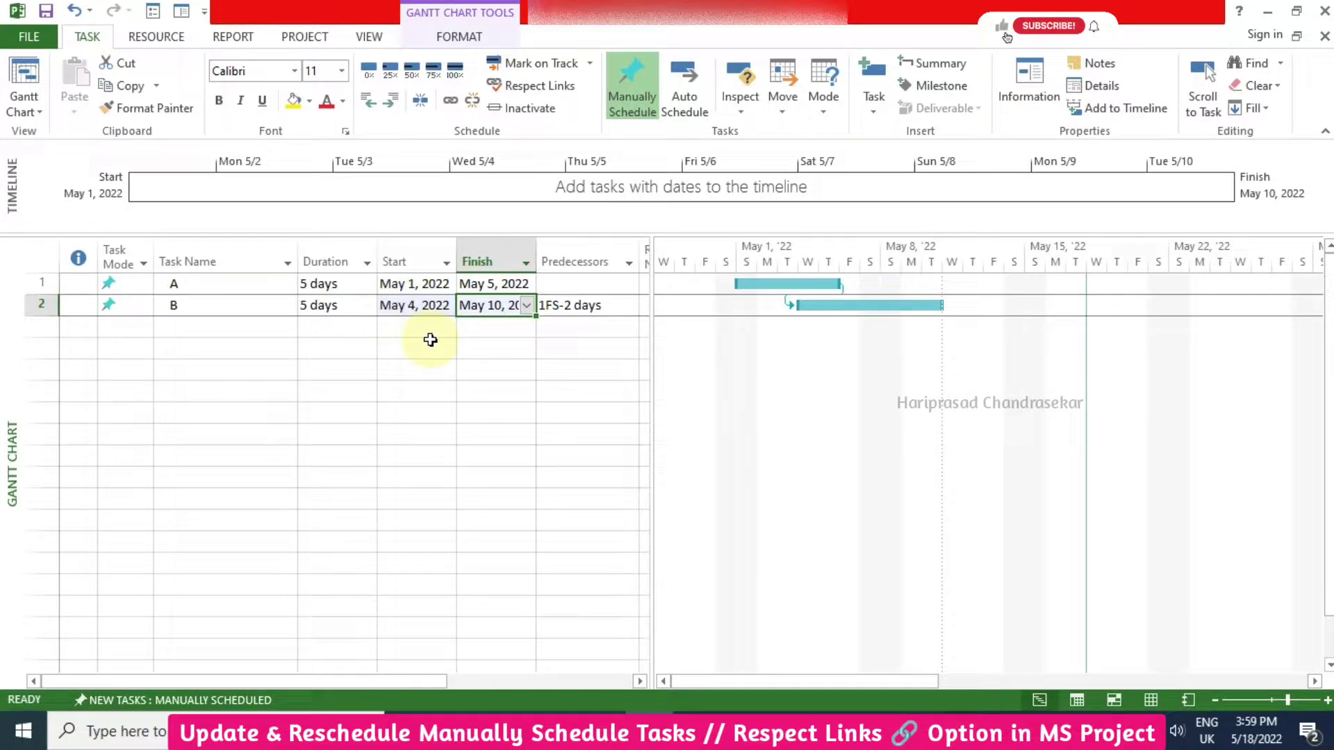
# Step: Change task A's duration to 10 days, ending May 12, while B stays May 4–10
pyautogui.click(349, 284)
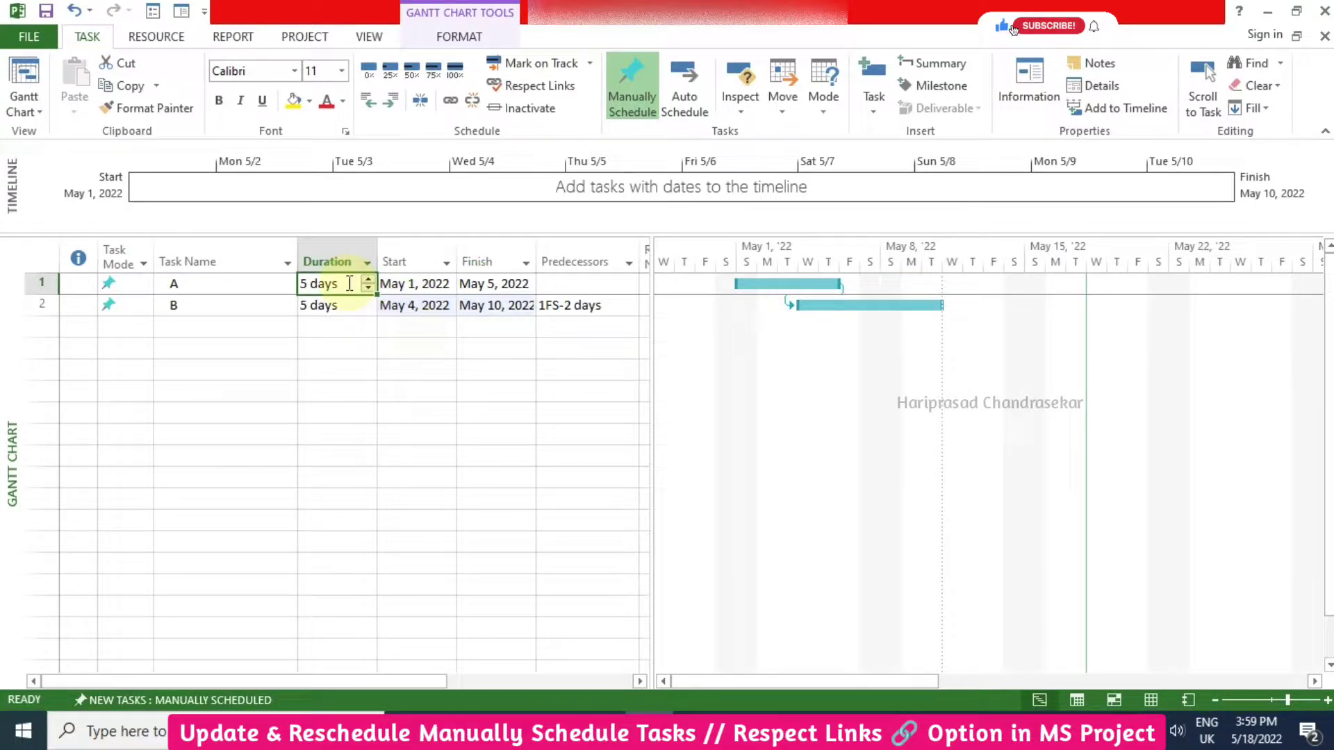
pyautogui.write('10')
pyautogui.press('Return')
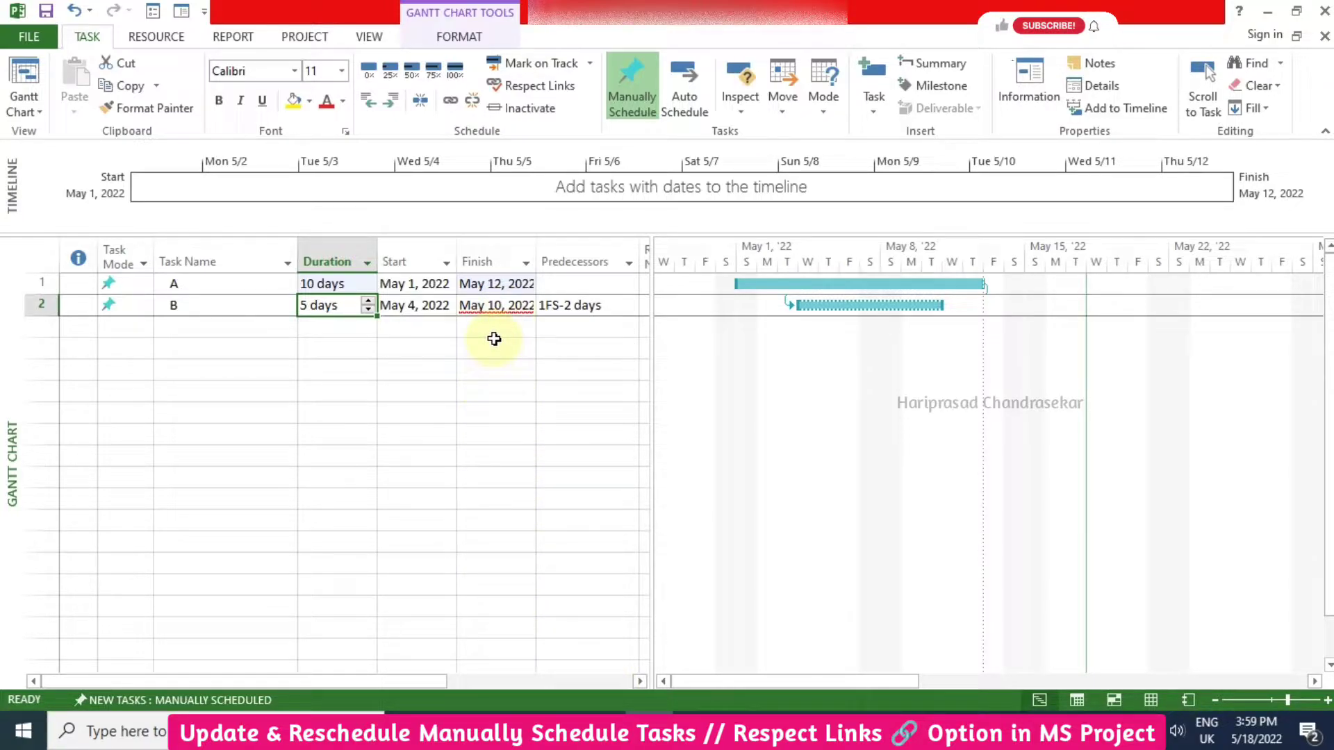
pyautogui.click(491, 306)
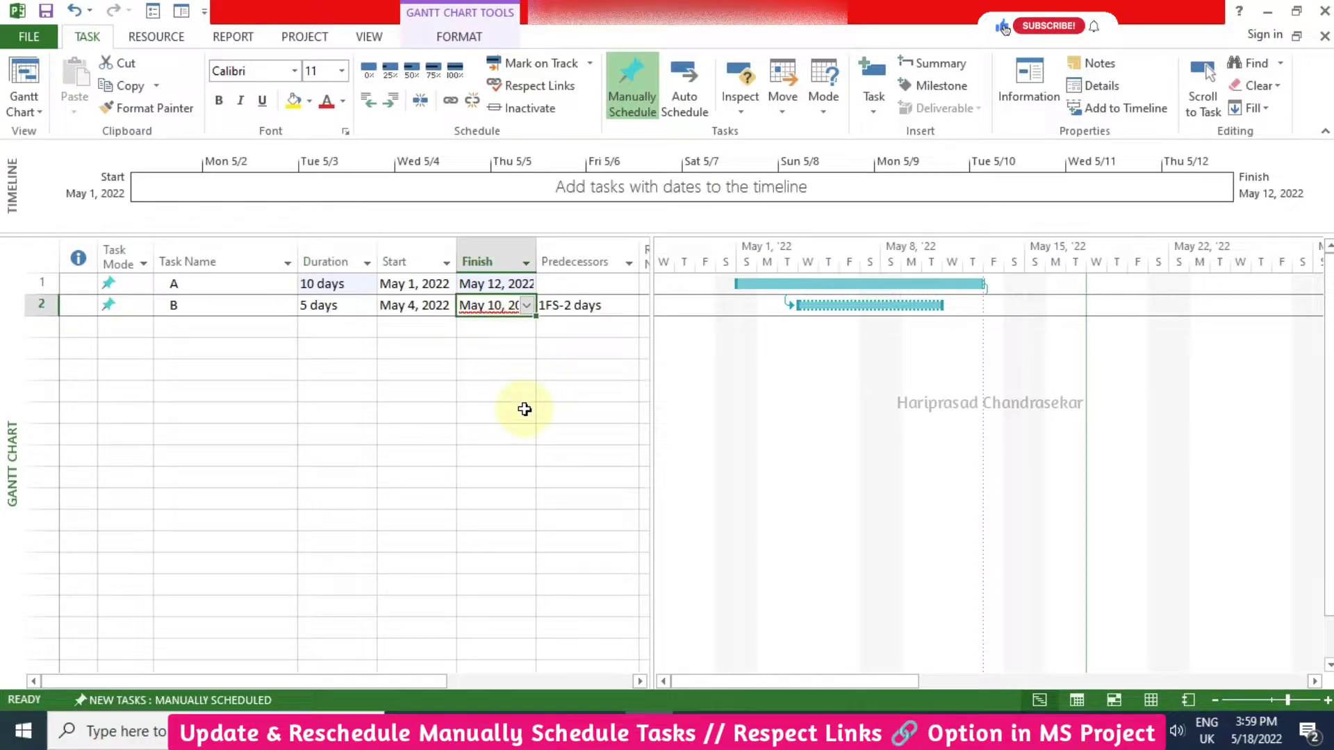
# Step: Enable Show Warnings from the Inspect menu so B's May 10 finish is flagged
pyautogui.click(750, 104)
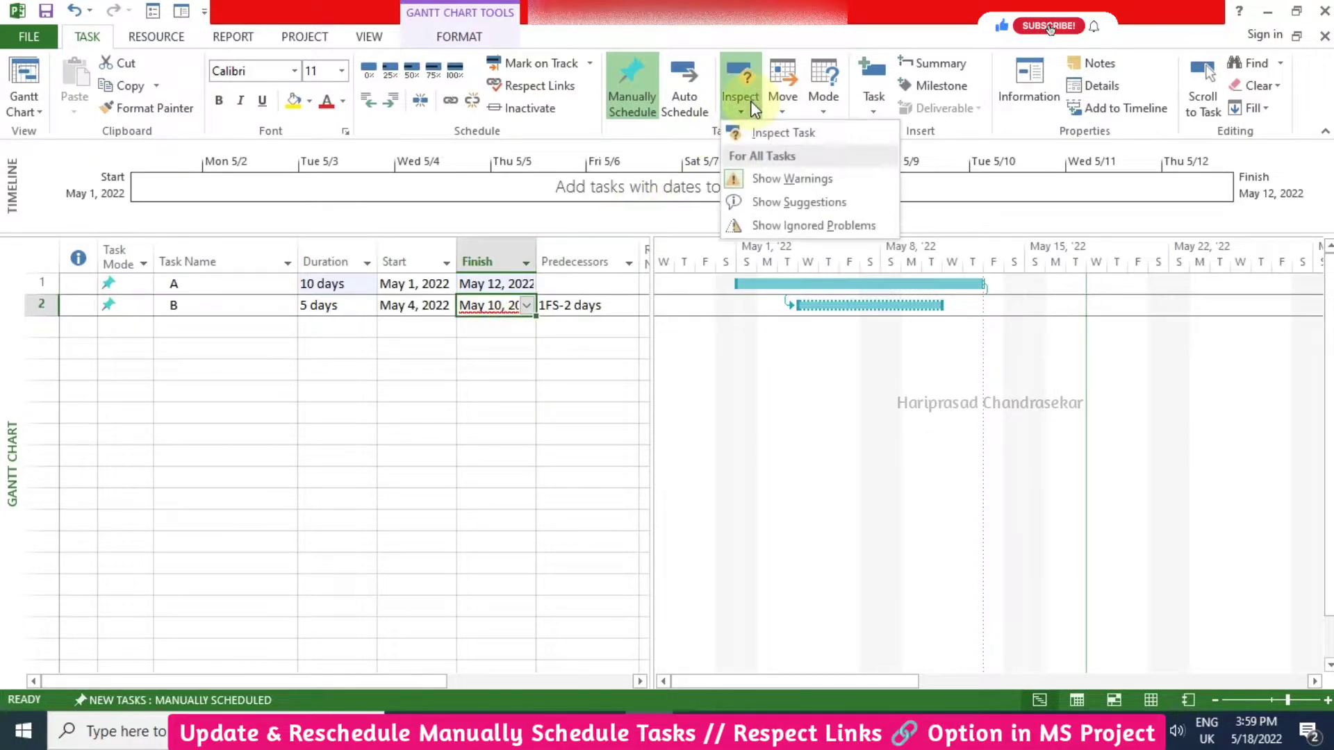
pyautogui.click(785, 182)
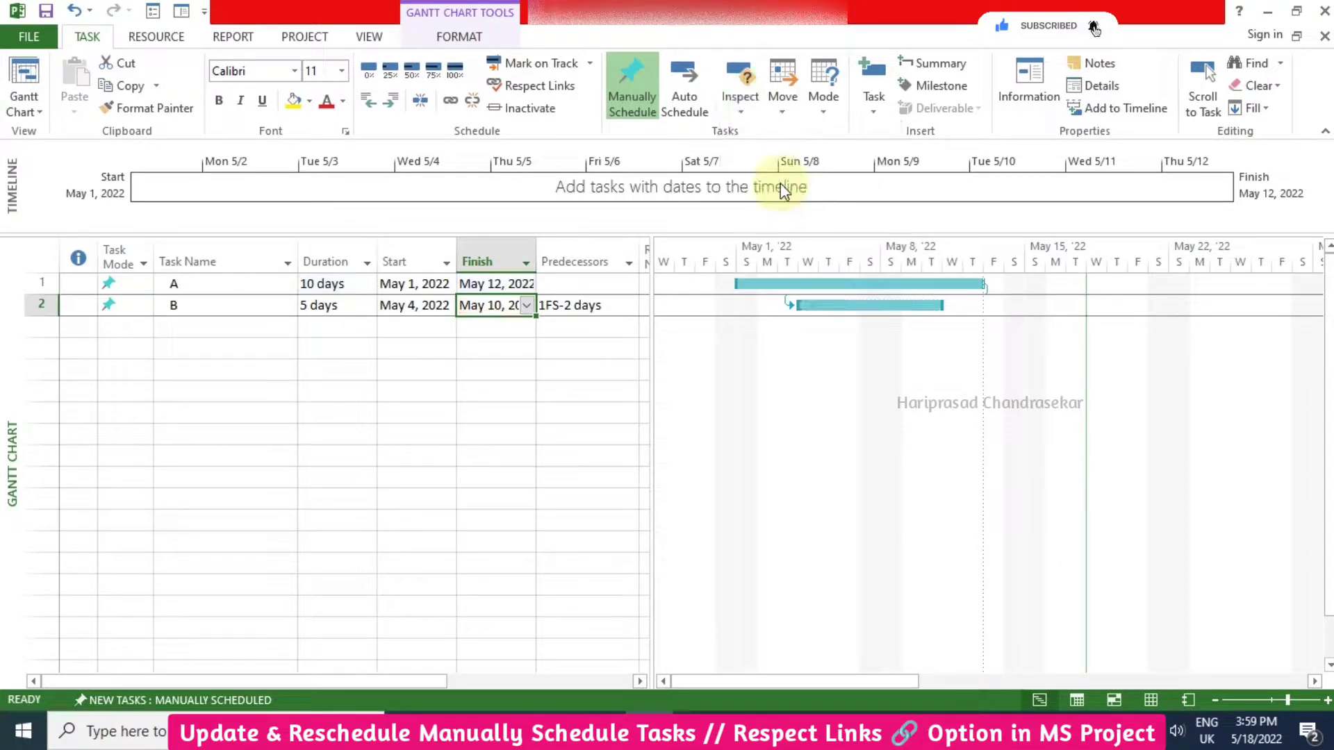
pyautogui.click(744, 113)
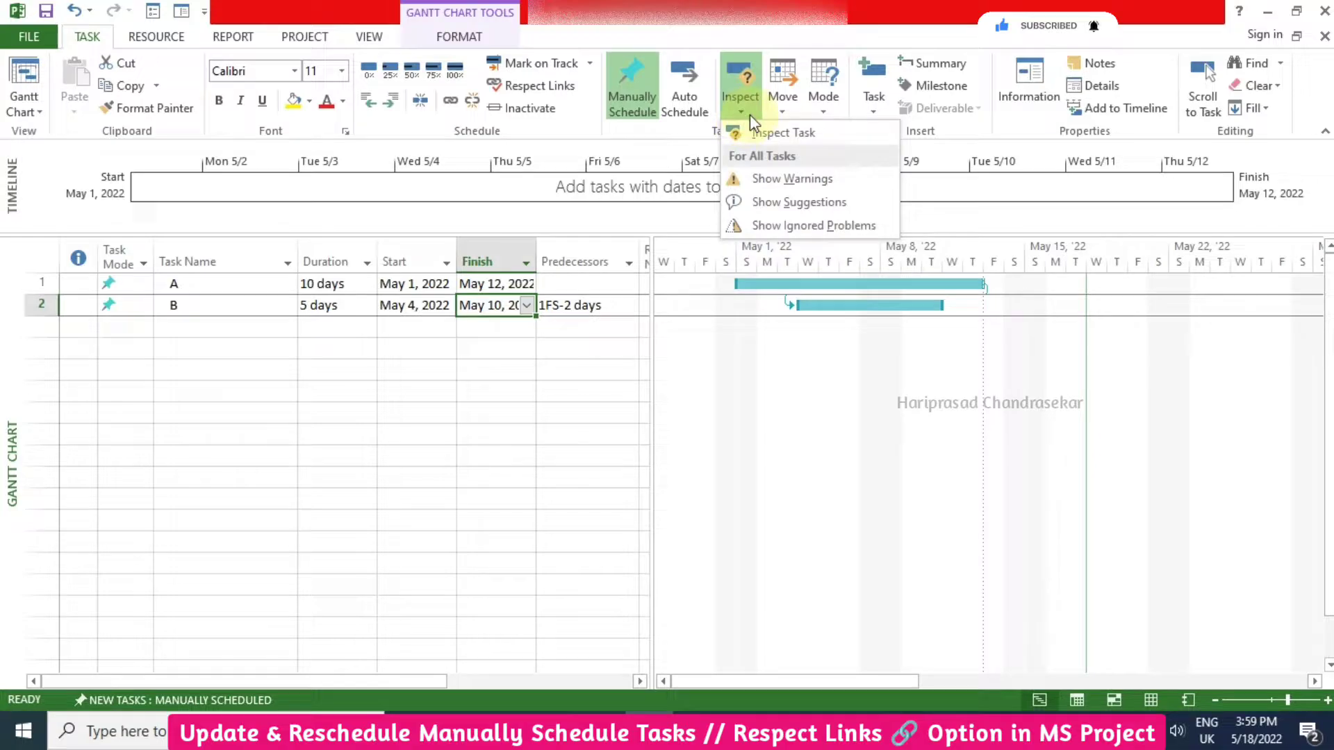
pyautogui.click(769, 179)
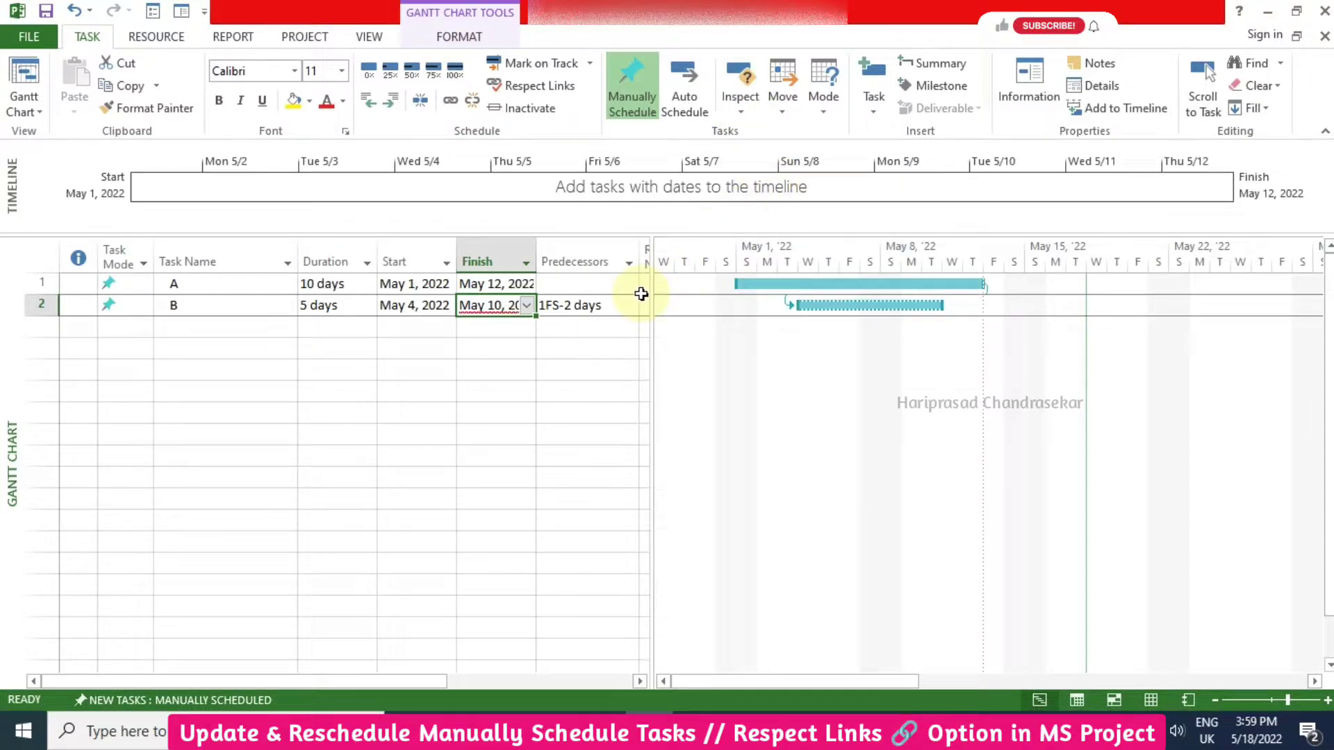
pyautogui.click(503, 329)
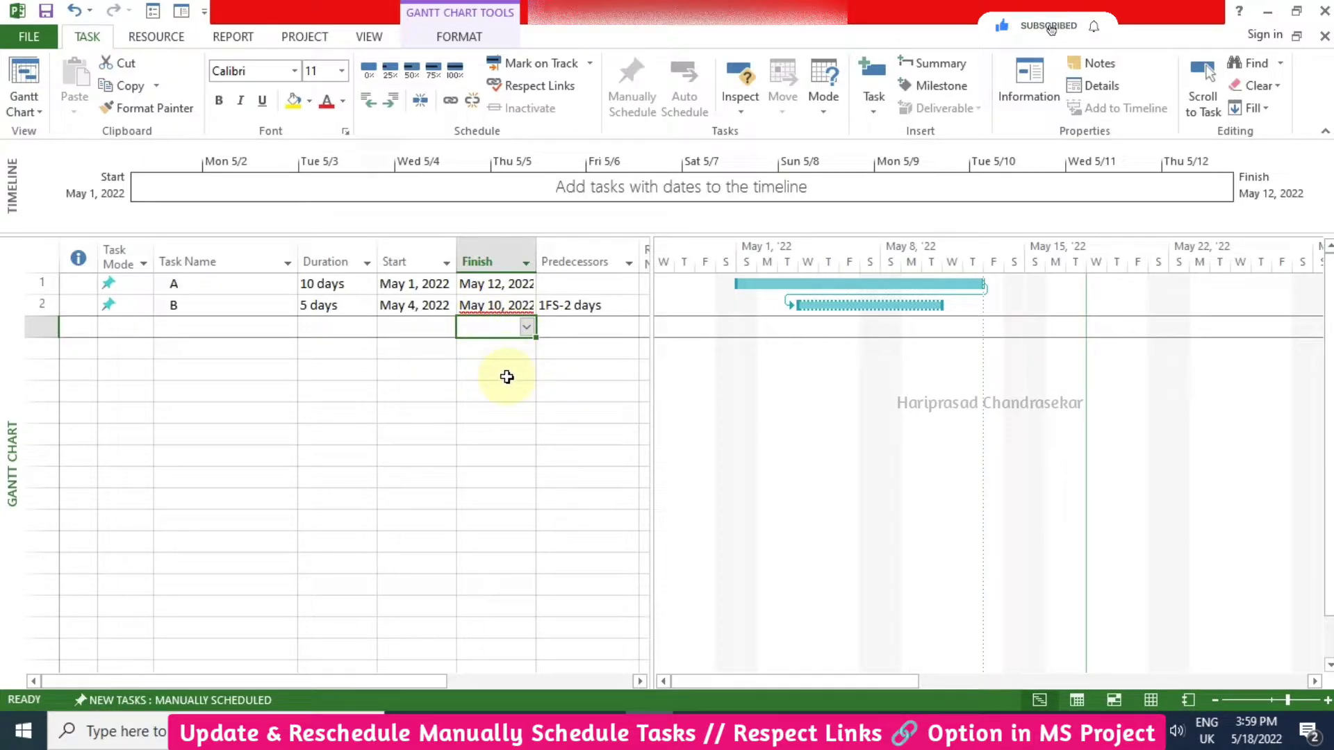
# Step: Apply Respect Links to task B, then shorten task A to 8 days
pyautogui.click(514, 307)
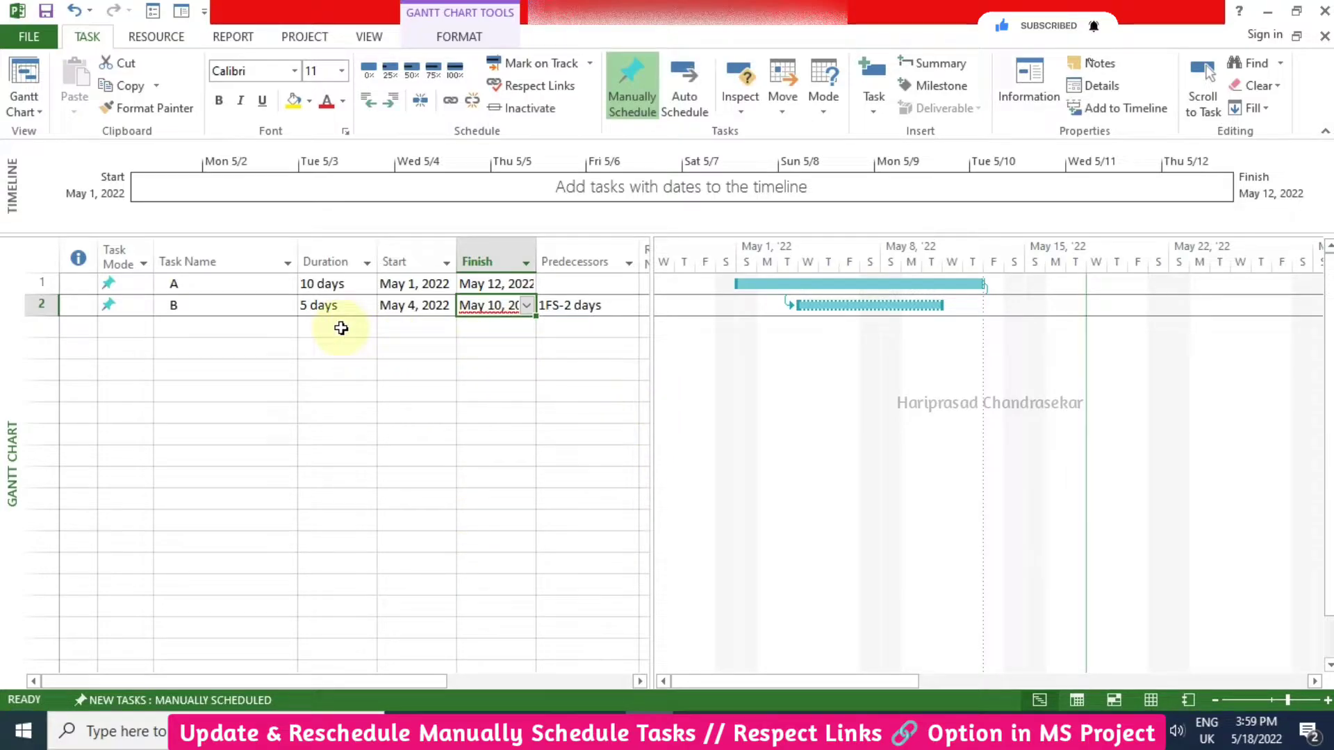
pyautogui.click(211, 311)
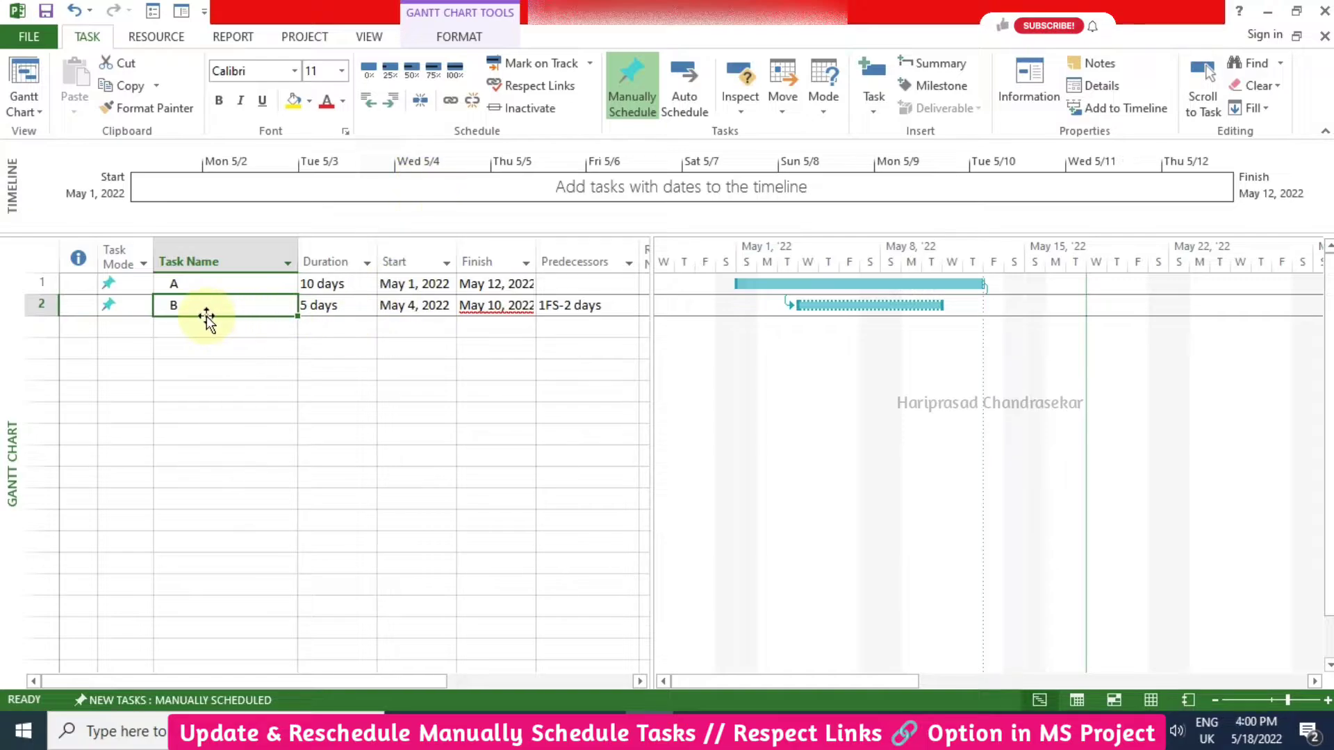
pyautogui.click(531, 88)
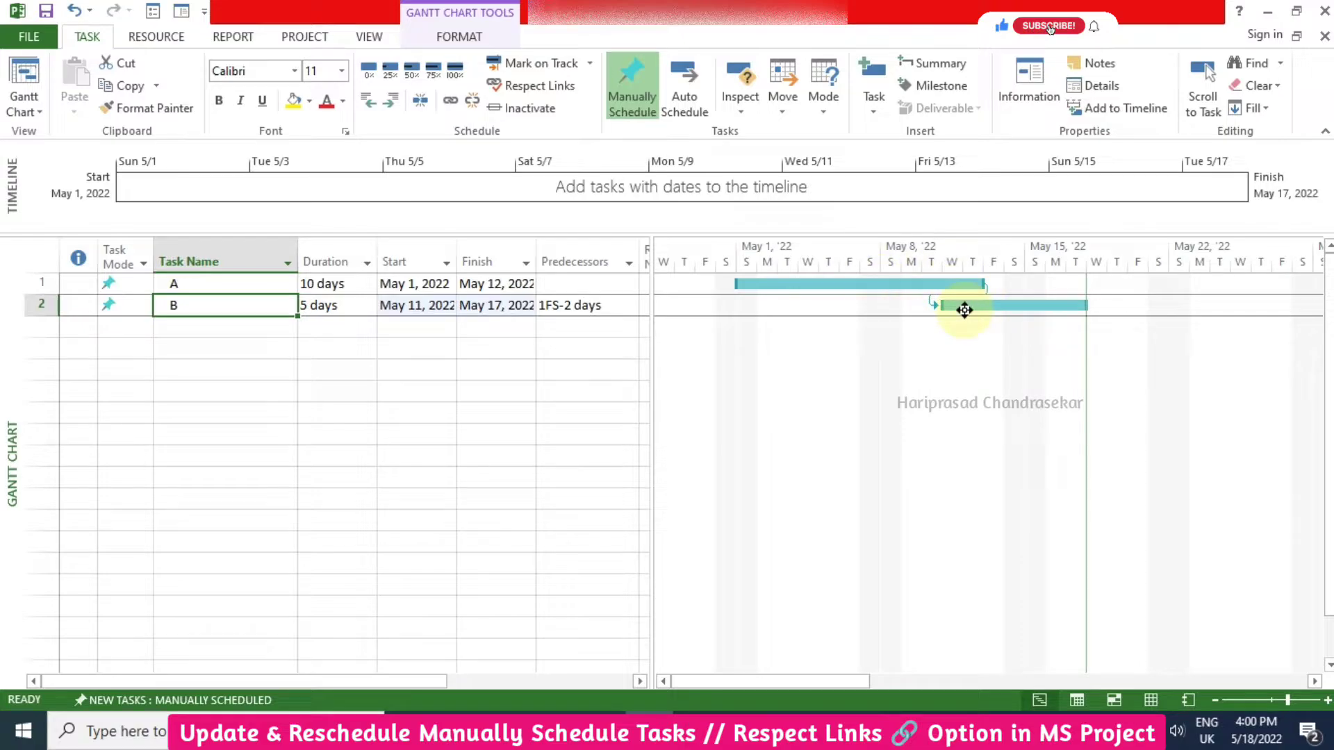
pyautogui.click(331, 290)
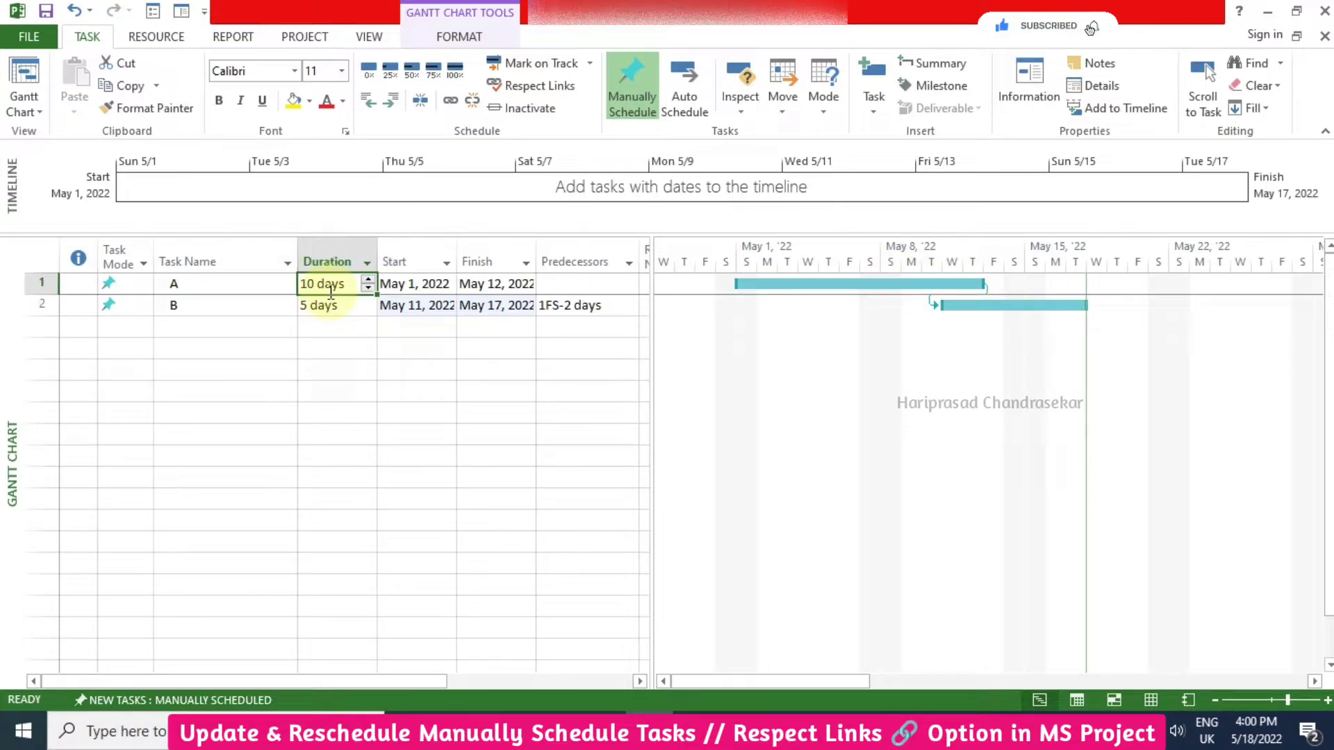
pyautogui.write('8')
pyautogui.press('Return')
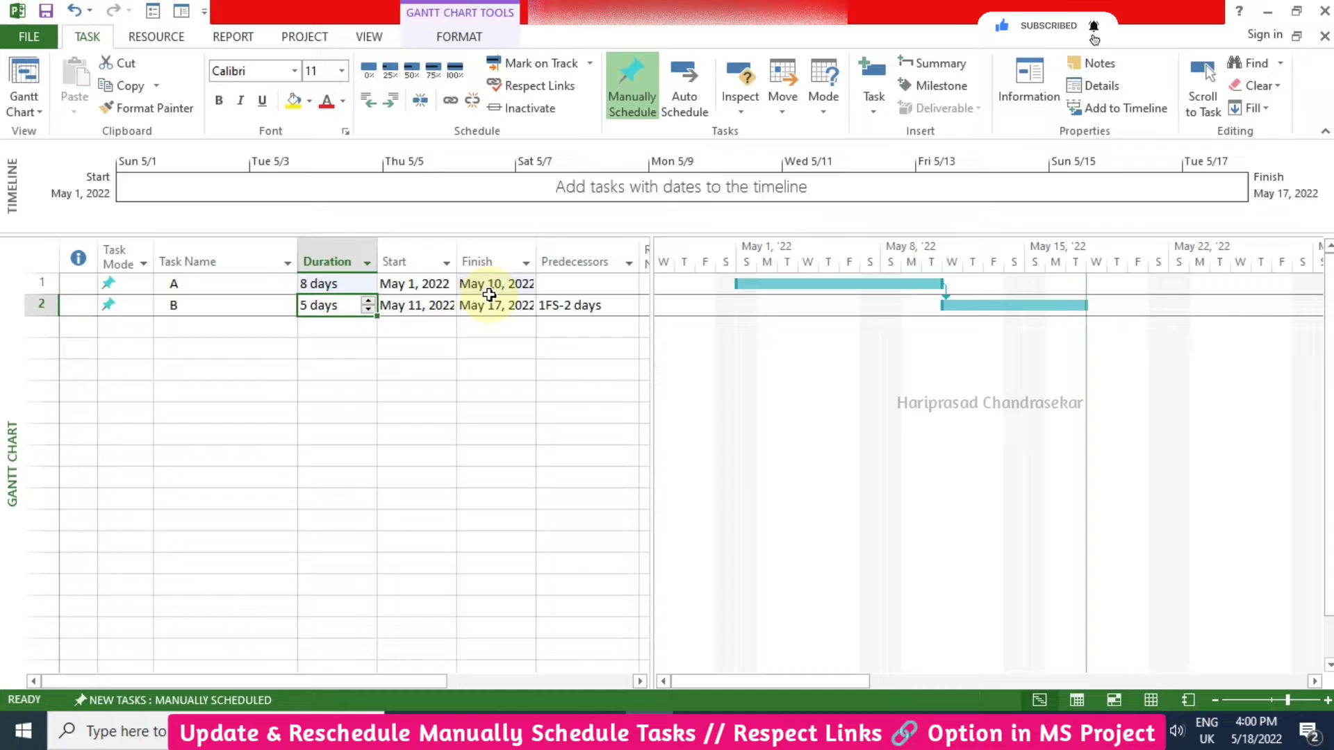
# Step: Reschedule task B with Respect Links so it runs May 9–13
pyautogui.click(345, 289)
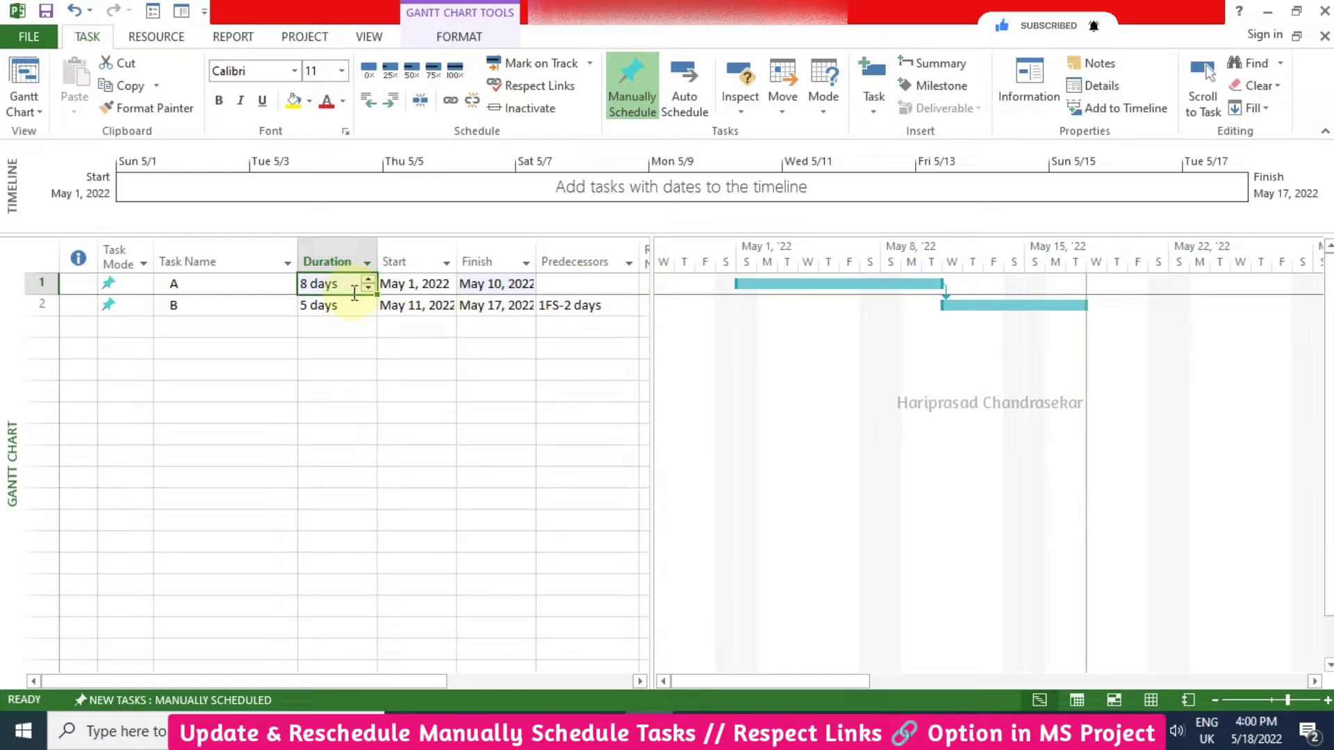
pyautogui.write('5')
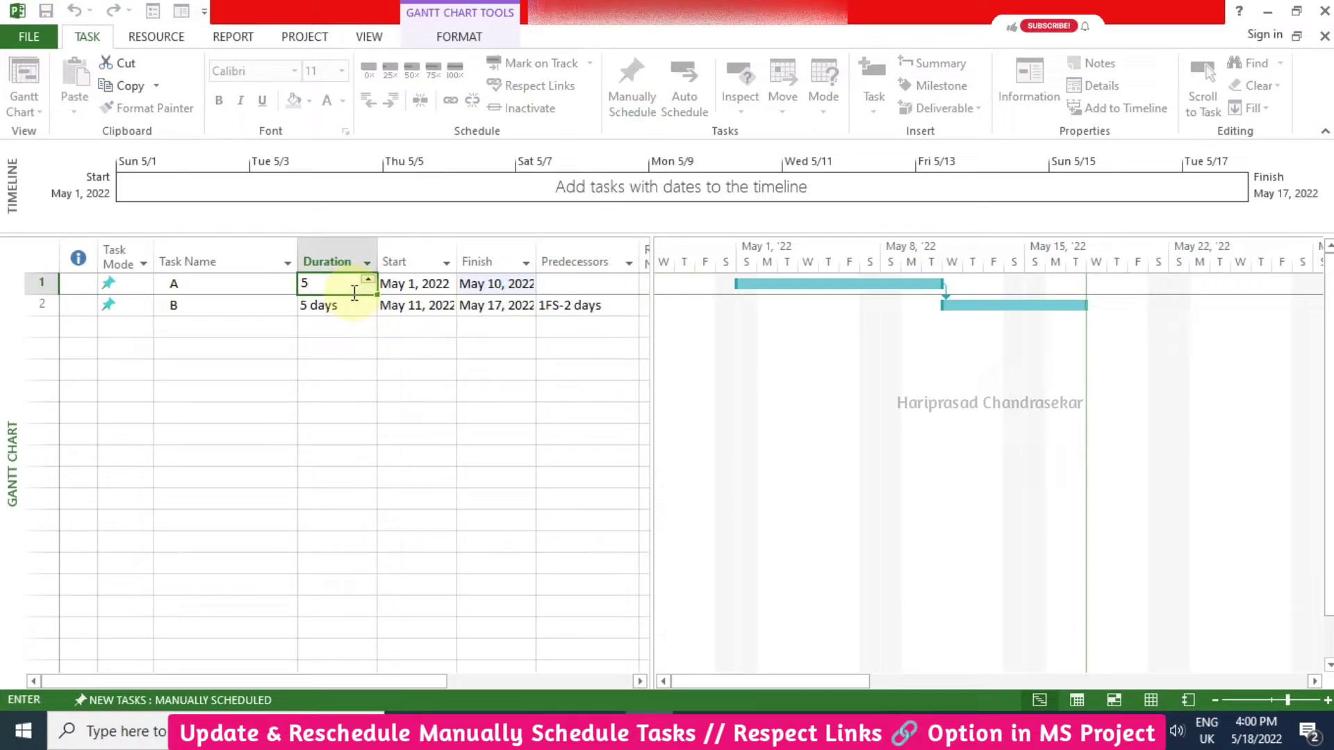
pyautogui.press('Escape')
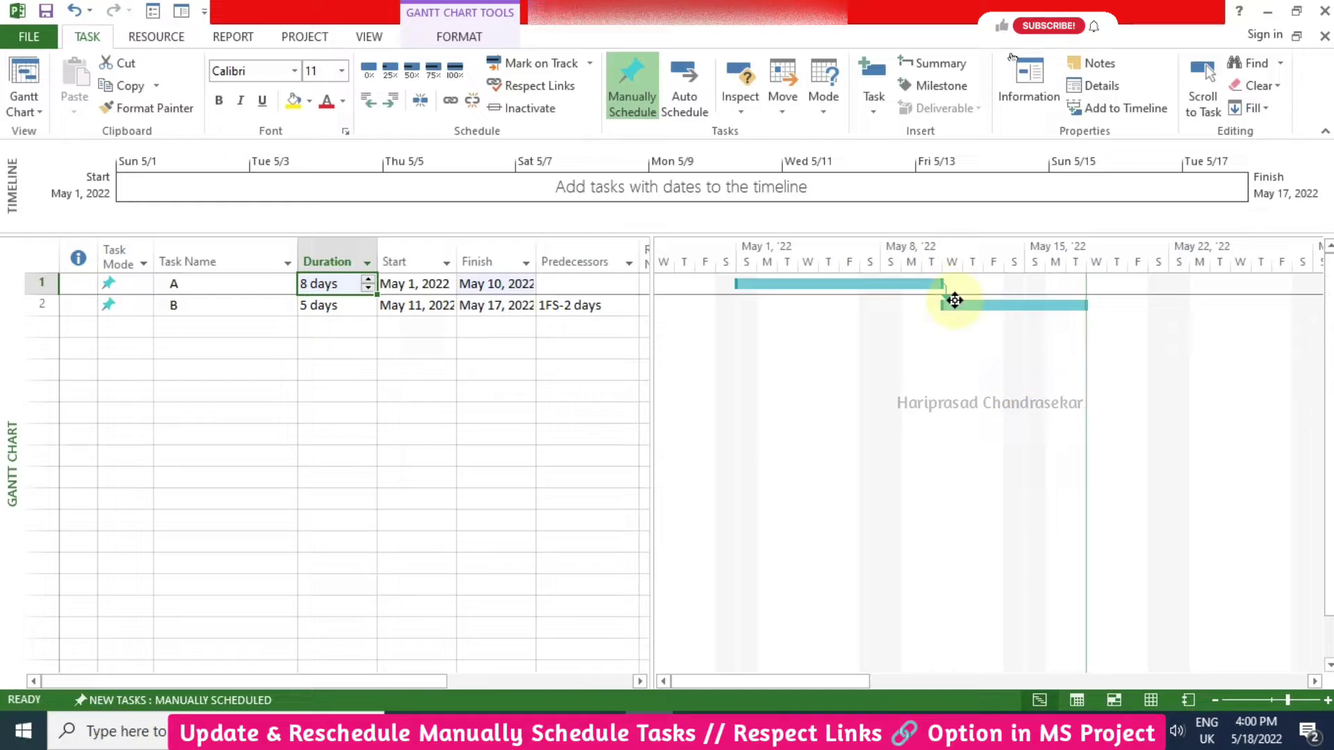
pyautogui.click(333, 306)
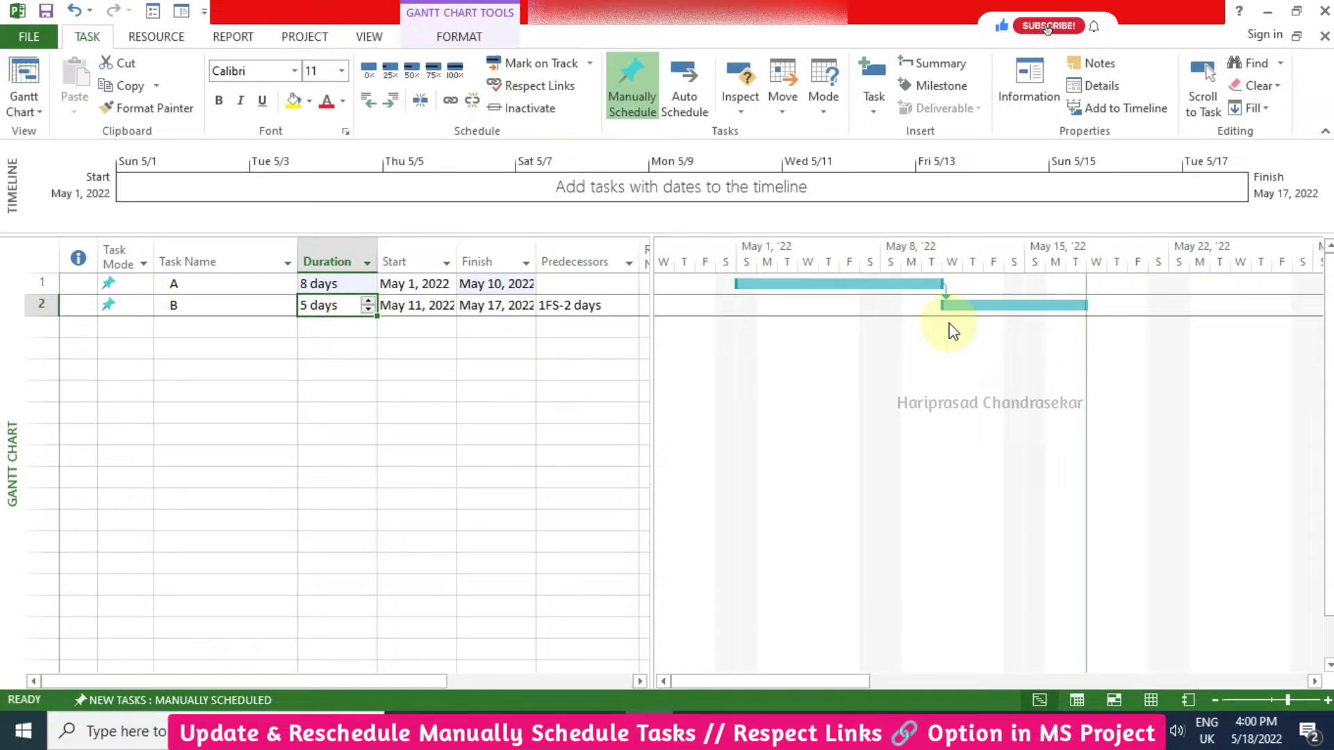
pyautogui.click(537, 89)
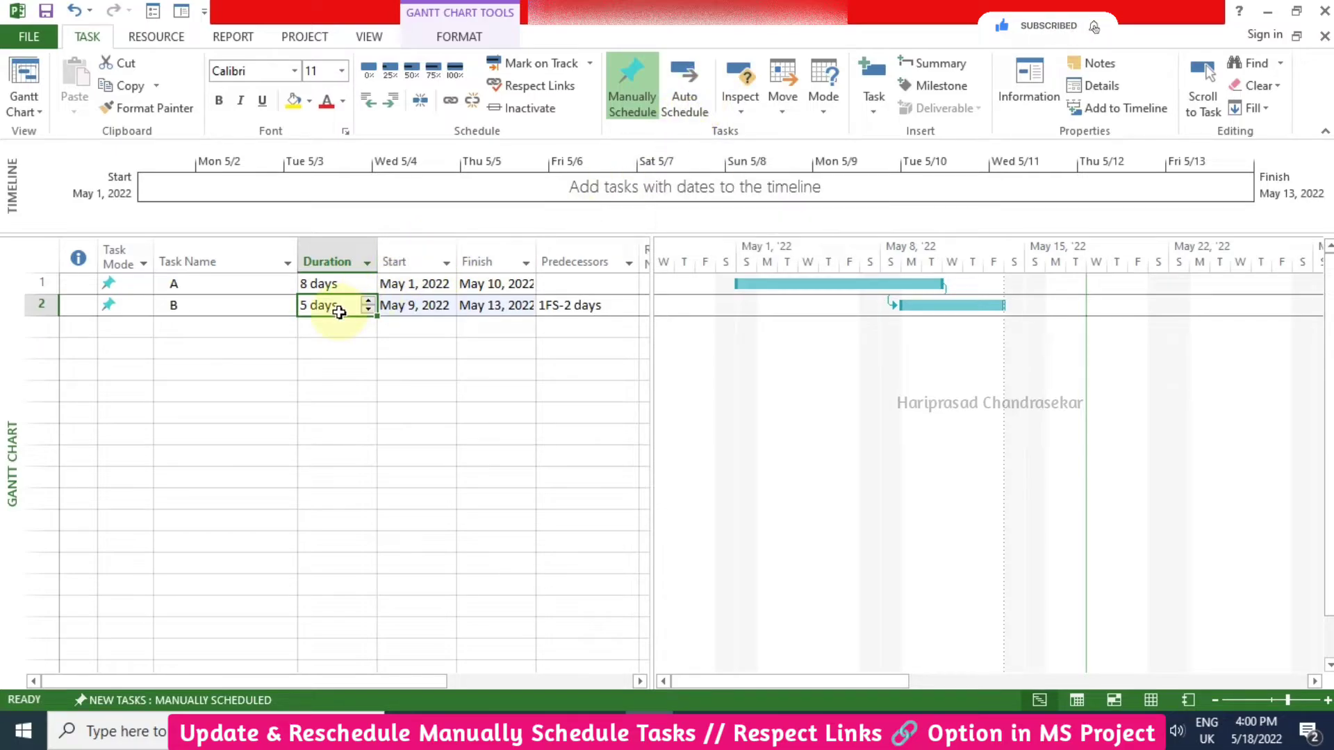
# Step: Switch tasks A and B to Auto Schedule
pyautogui.moveTo(253, 289); pyautogui.dragTo(253, 300)
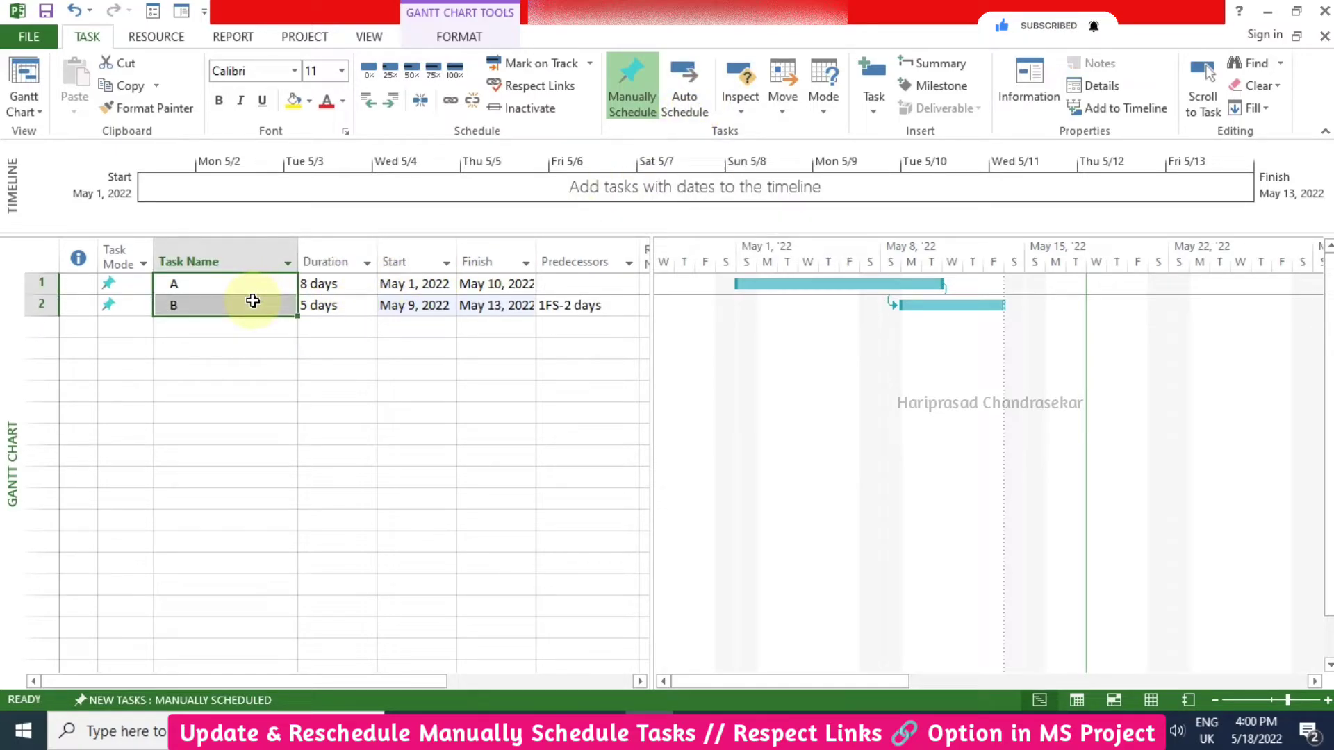
pyautogui.click(690, 96)
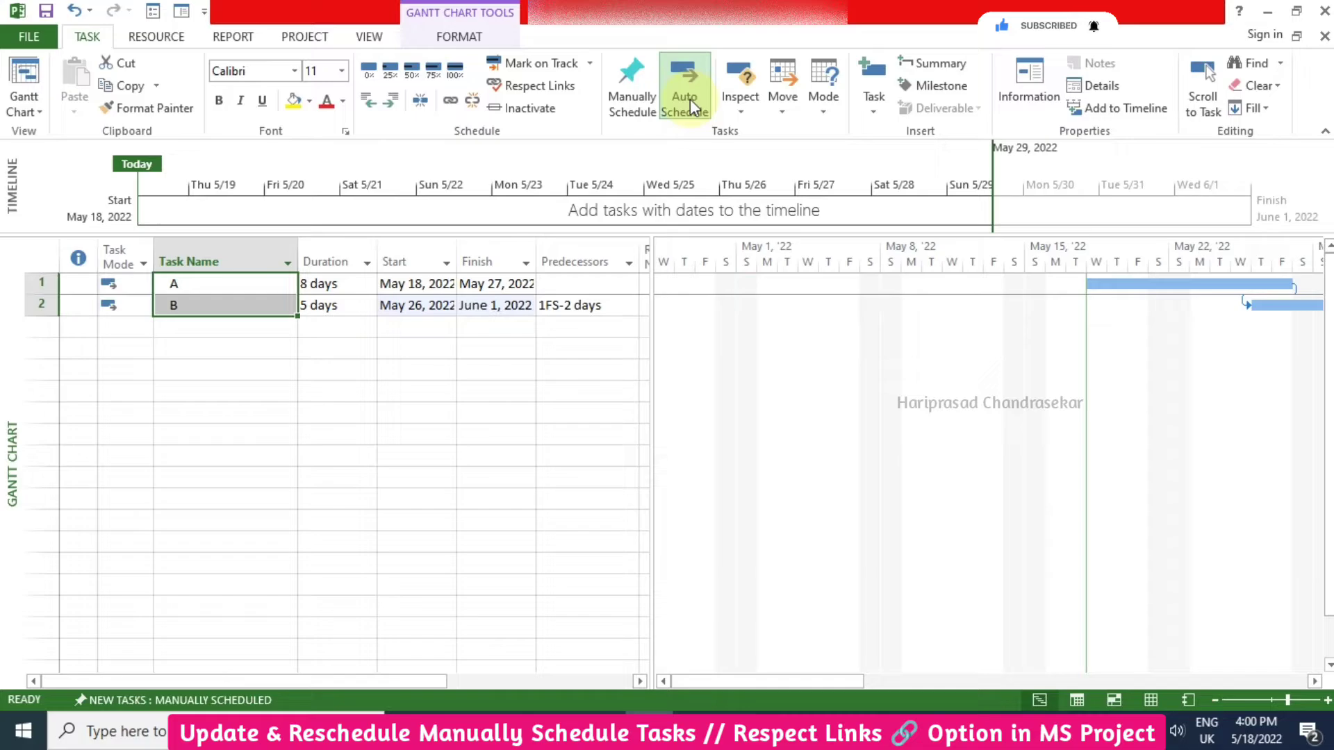
pyautogui.click(1315, 683)
pyautogui.moveTo(1315, 682); pyautogui.dragTo(1313, 681)
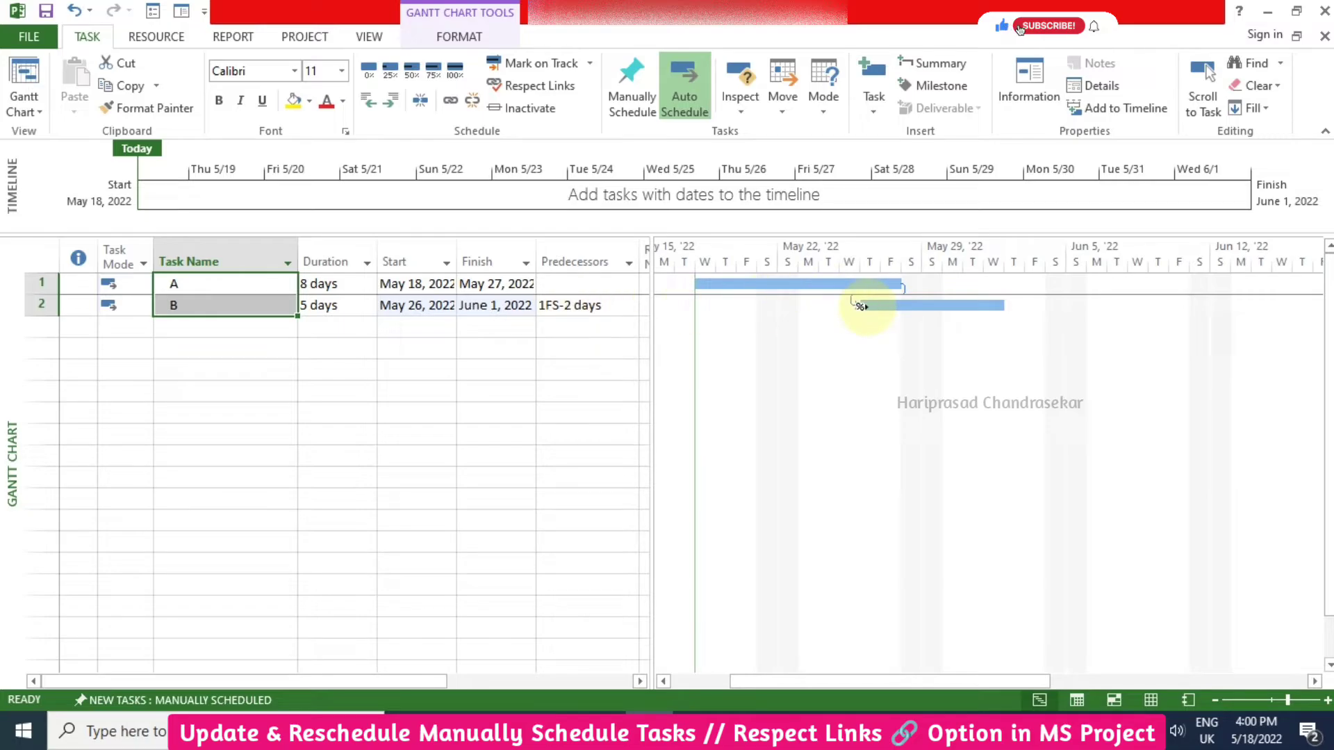
# Step: Change task A's duration to 10 days and back to 8; B follows its link
pyautogui.click(349, 285)
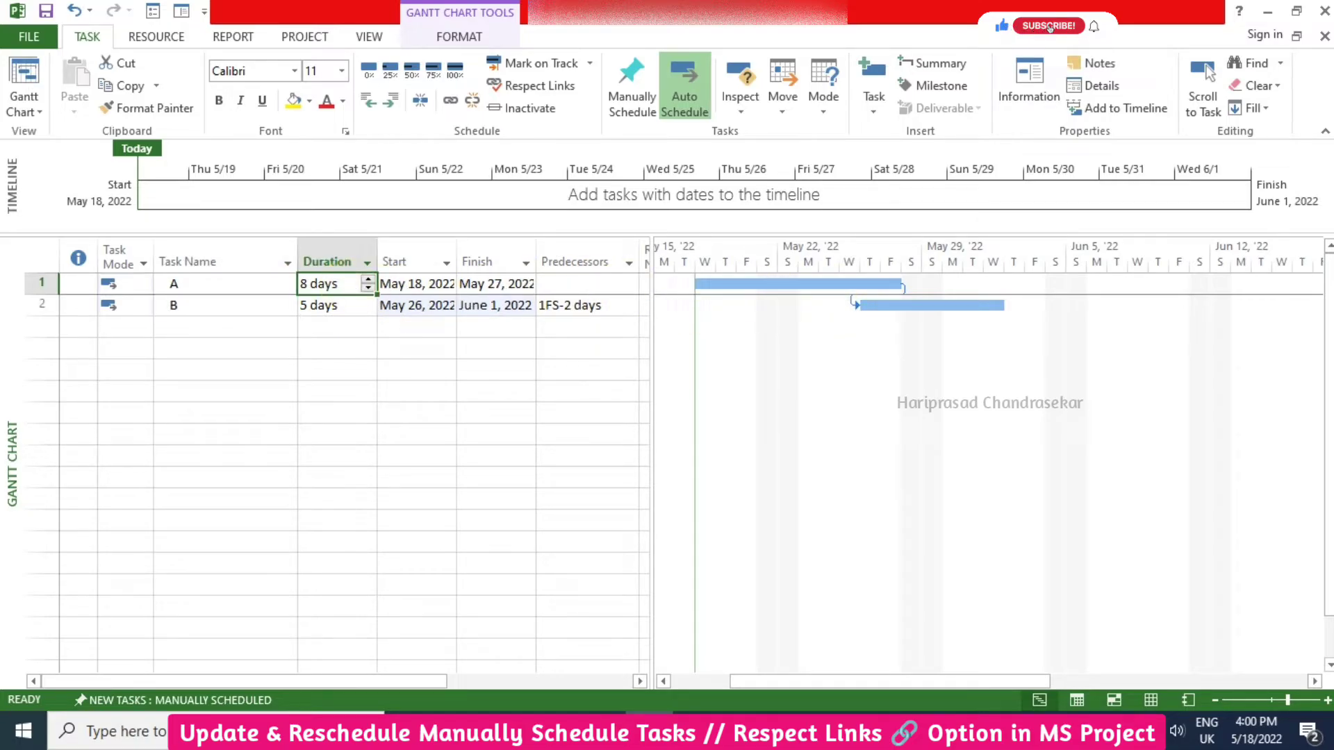
pyautogui.write('10')
pyautogui.press('Return')
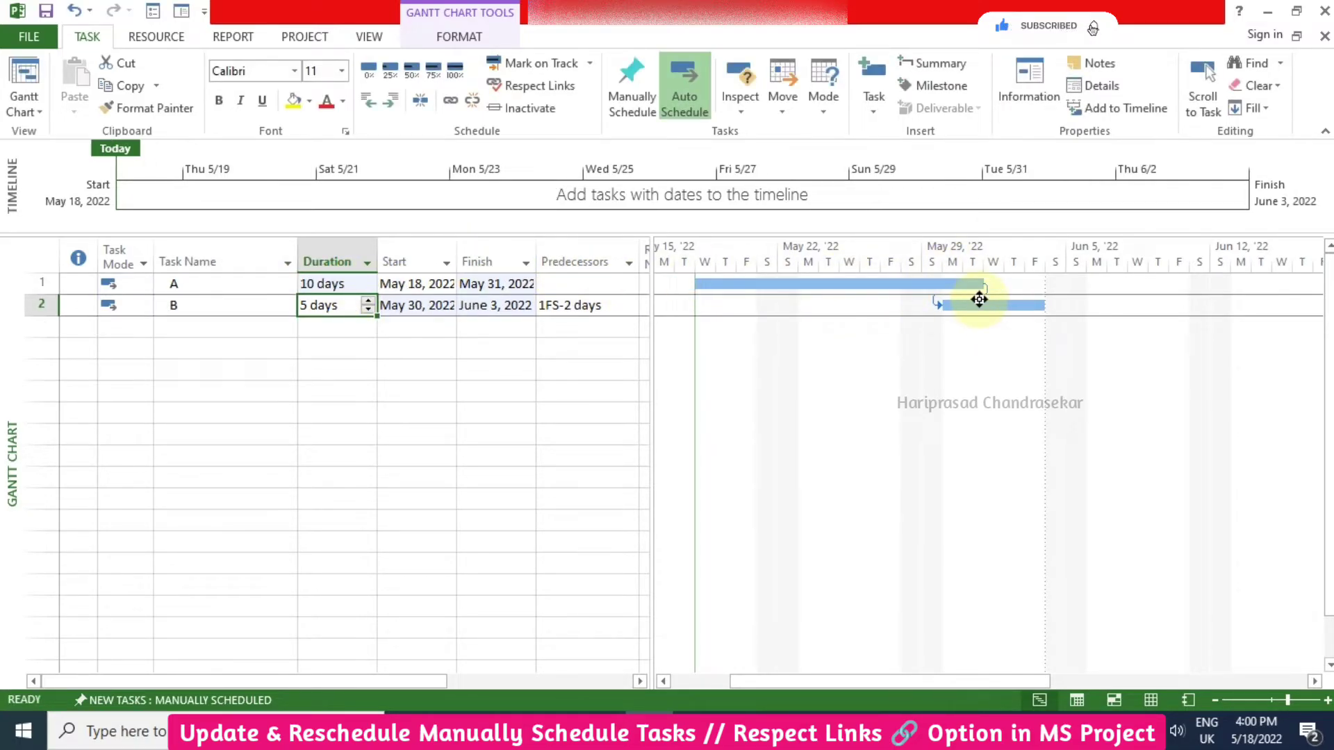
pyautogui.click(332, 285)
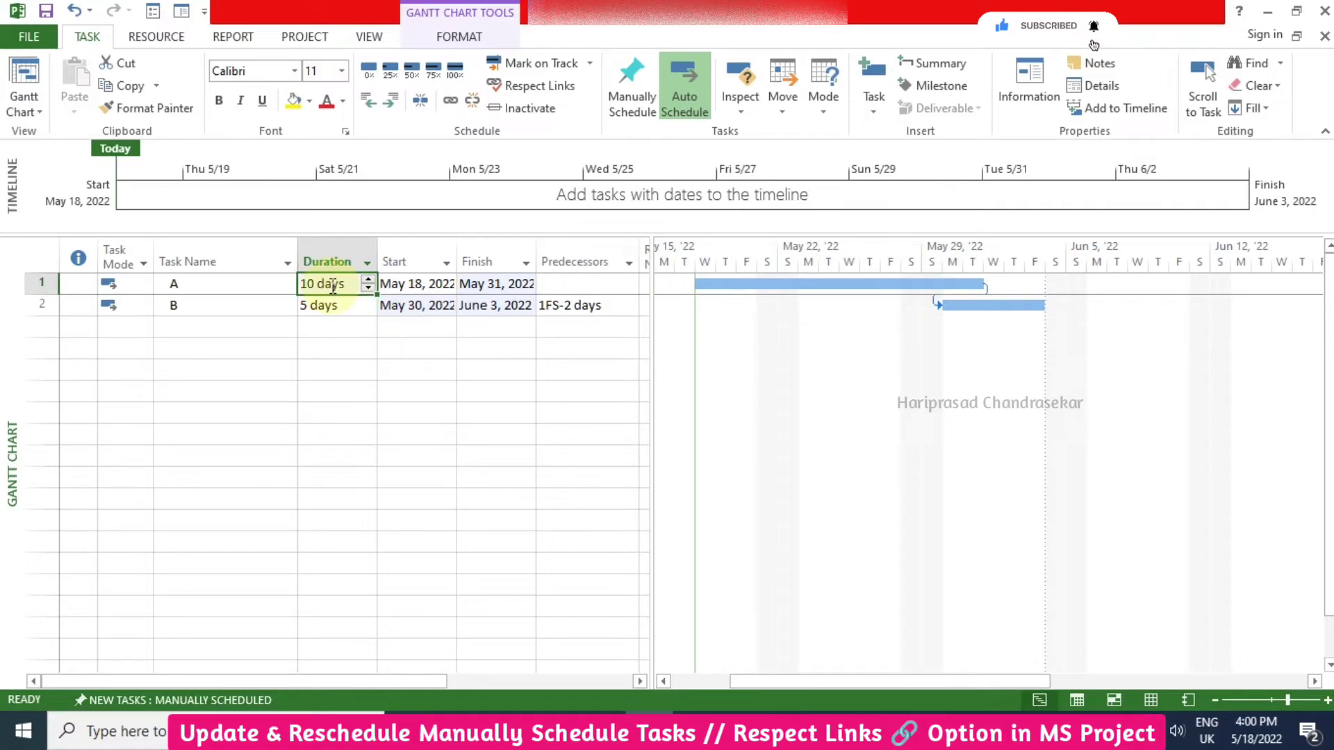
pyautogui.write('8')
pyautogui.press('Return')
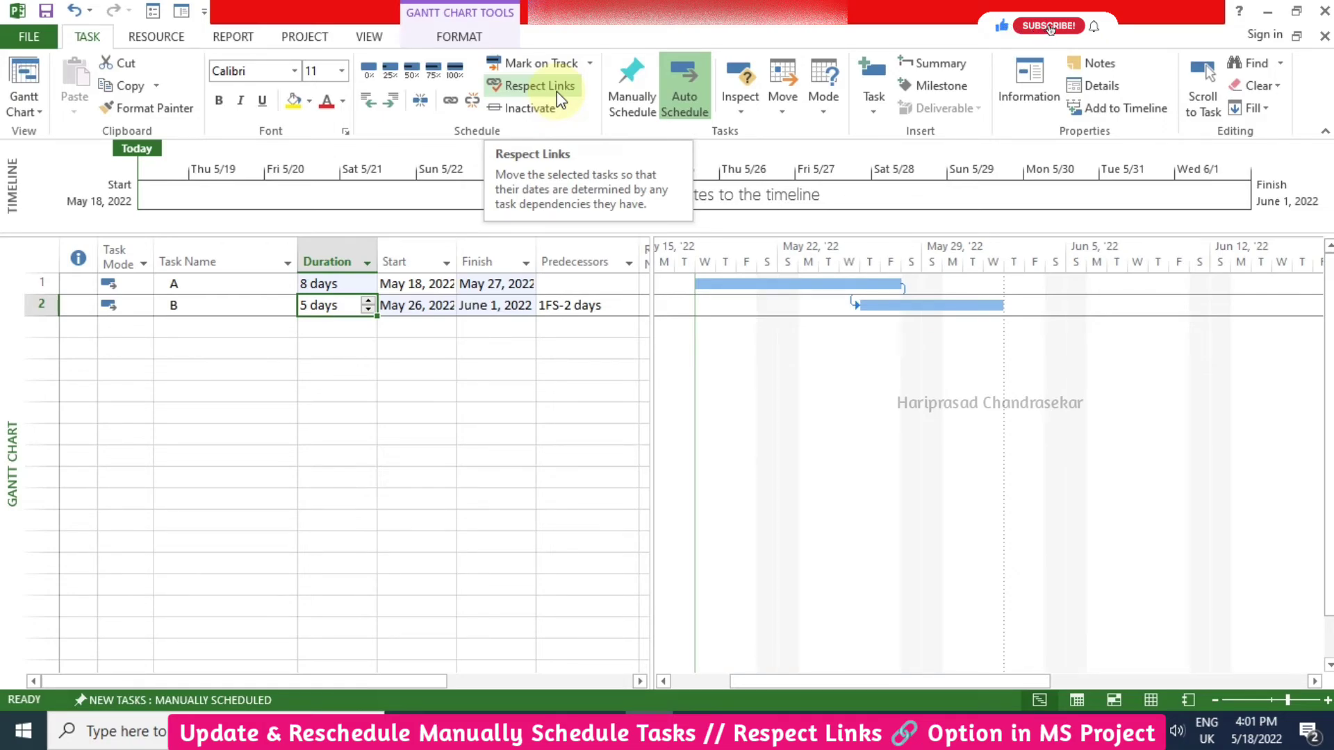
pyautogui.click(557, 90)
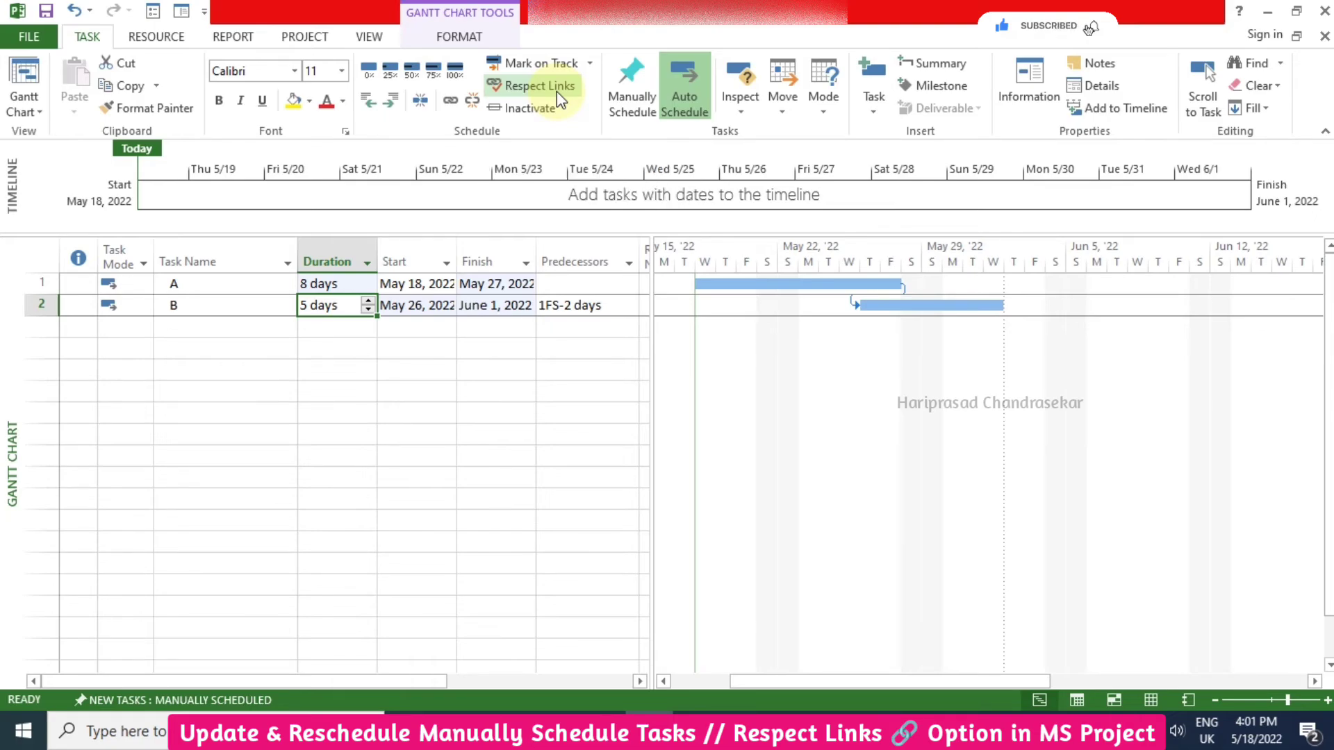